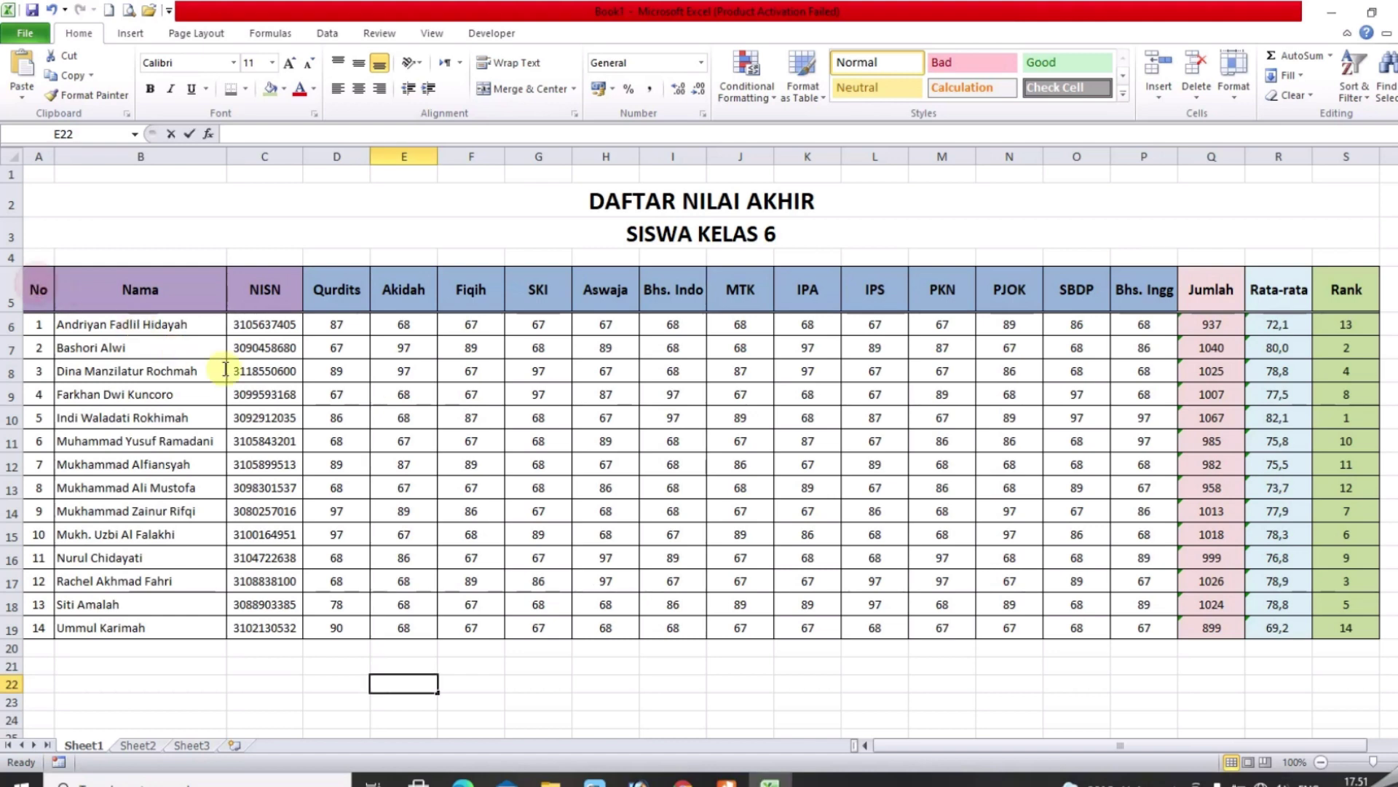
- Point out the No, Nama, NISN columns and the Jumlah, Rata-rata, Rank formula columns
click(105, 295)
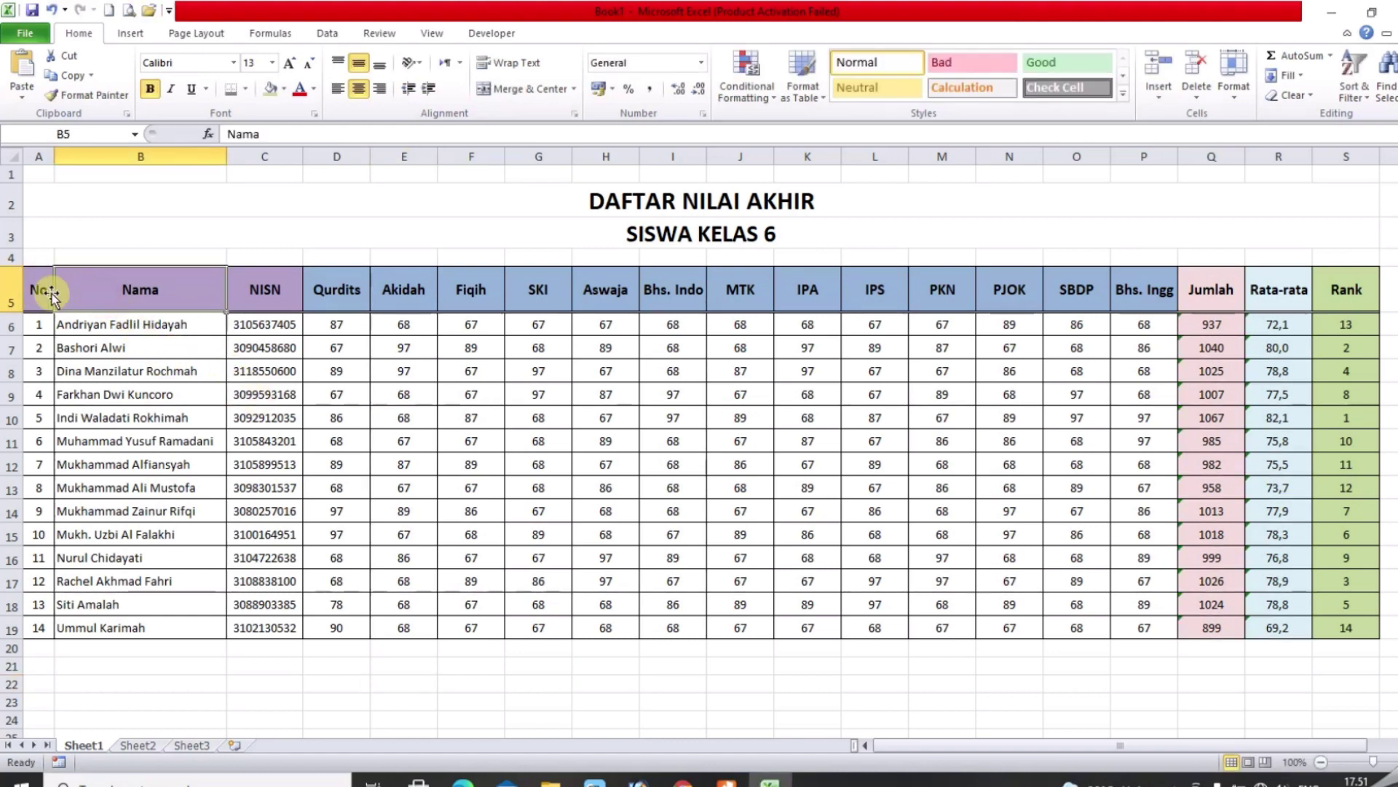
mouse_move(49, 292)
mouse_down()
mouse_move(261, 566)
mouse_move(246, 631)
mouse_up()
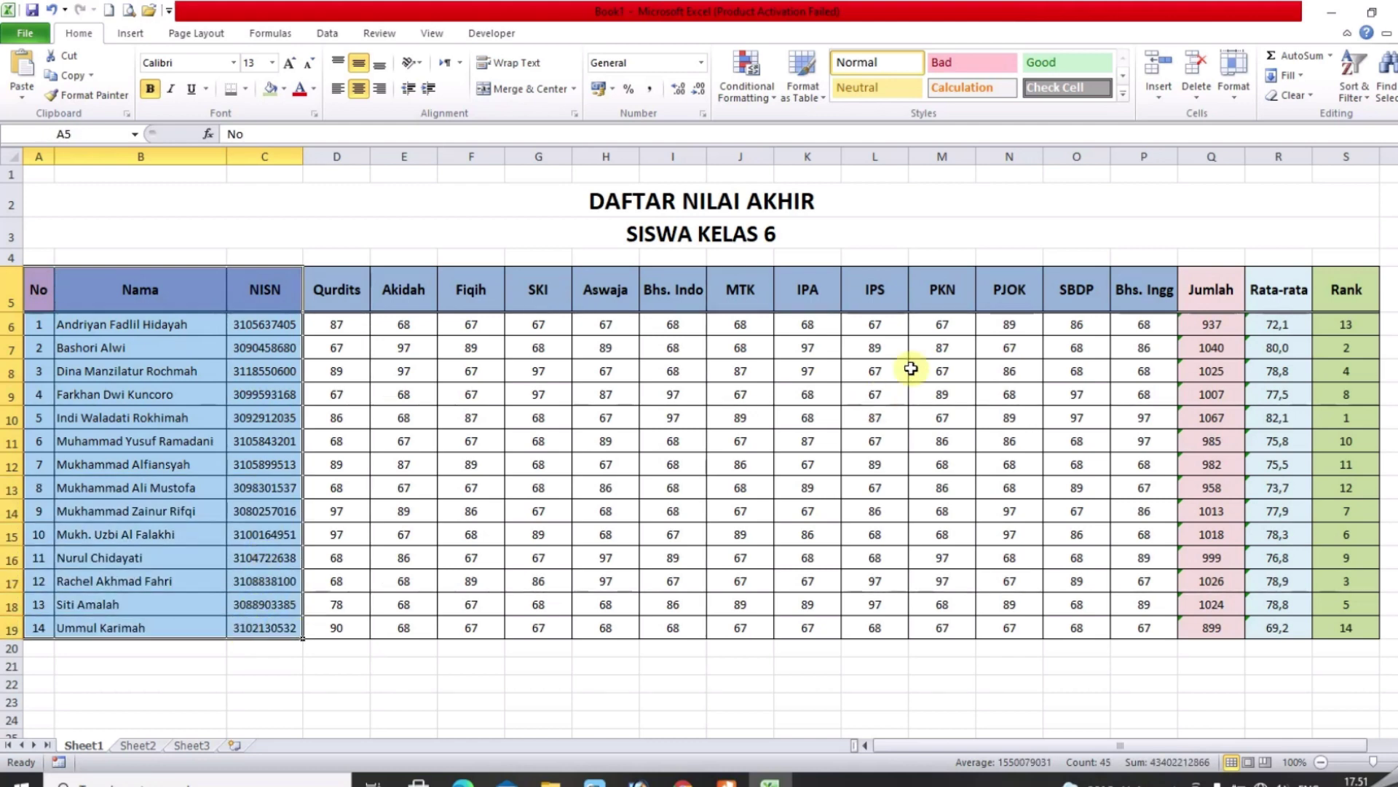
mouse_move(1216, 288)
mouse_down()
mouse_move(1338, 453)
mouse_move(1345, 617)
mouse_up()
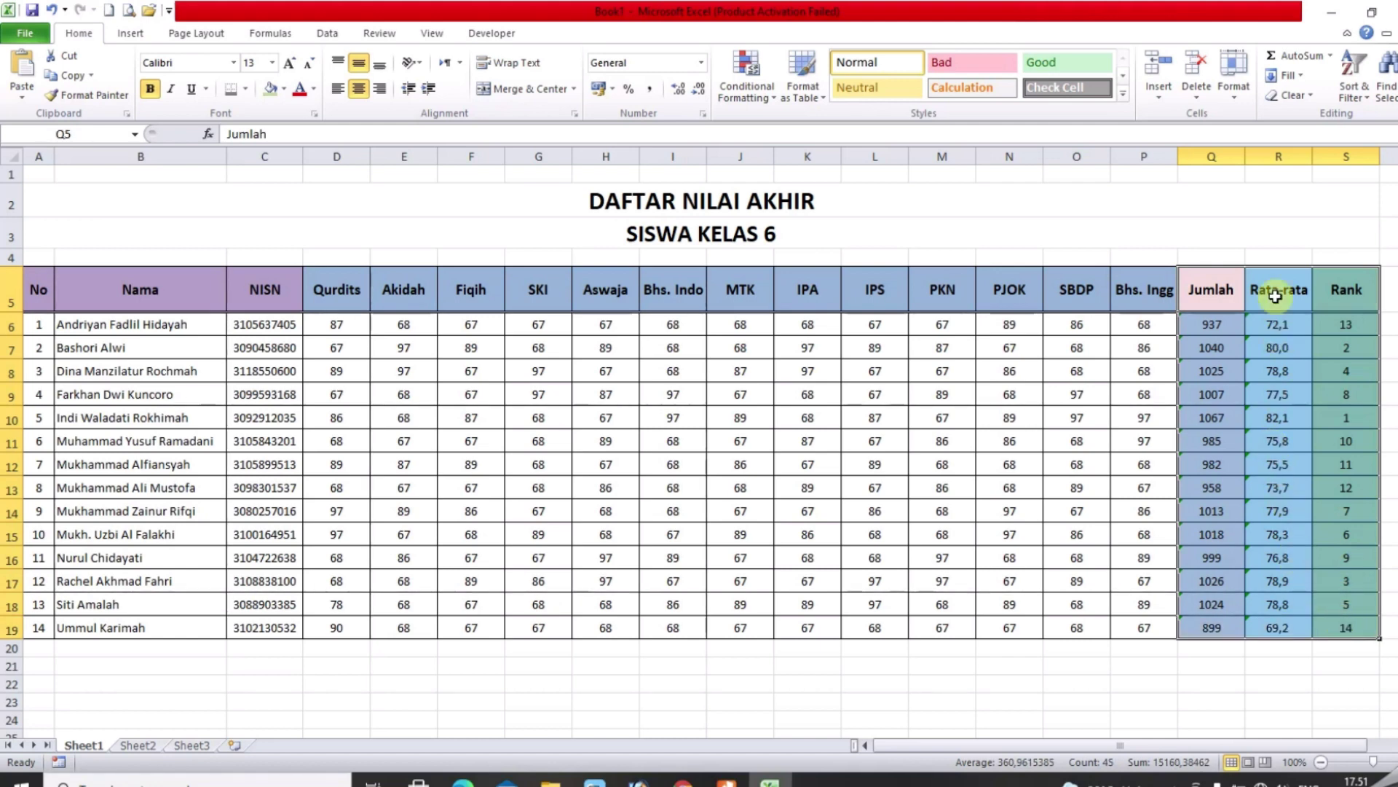
click(1249, 231)
click(1309, 383)
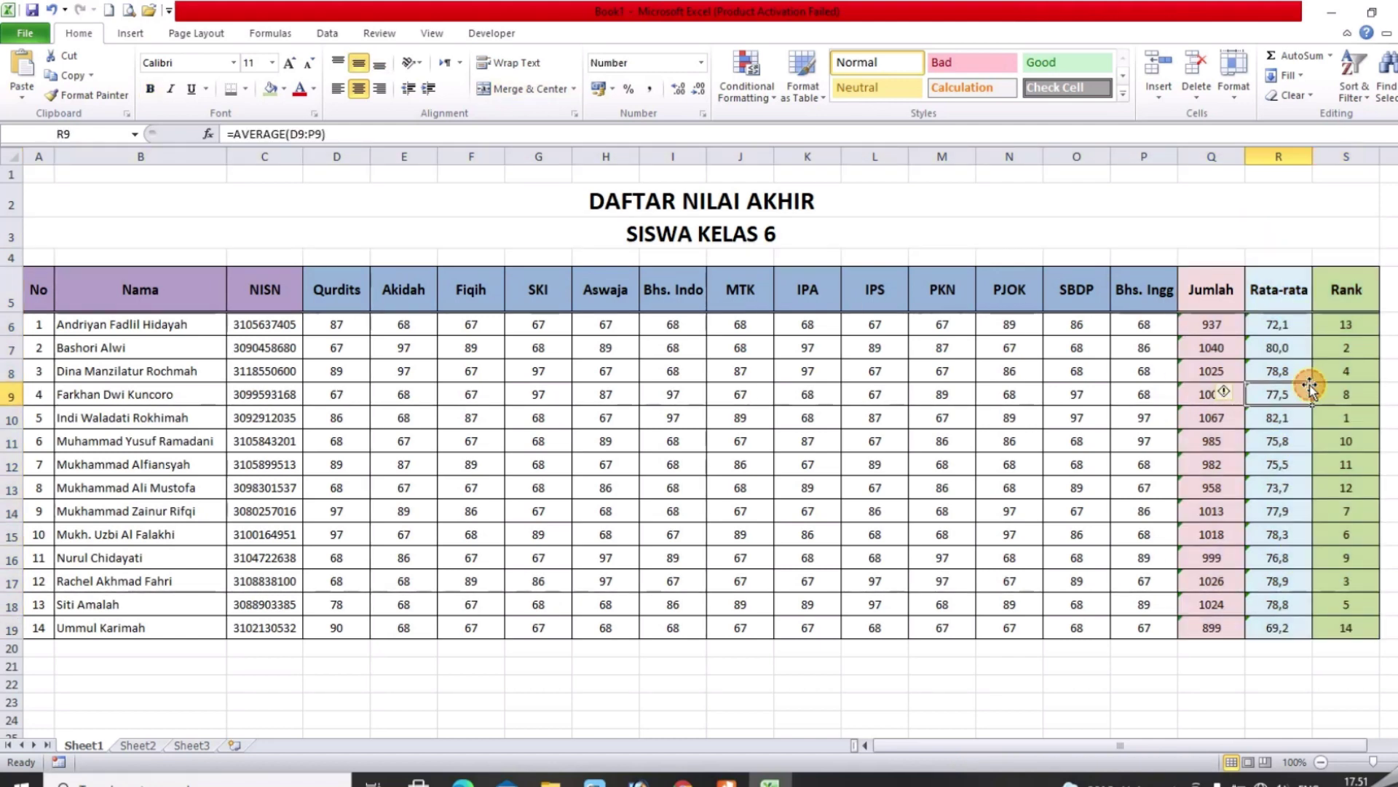
click(950, 664)
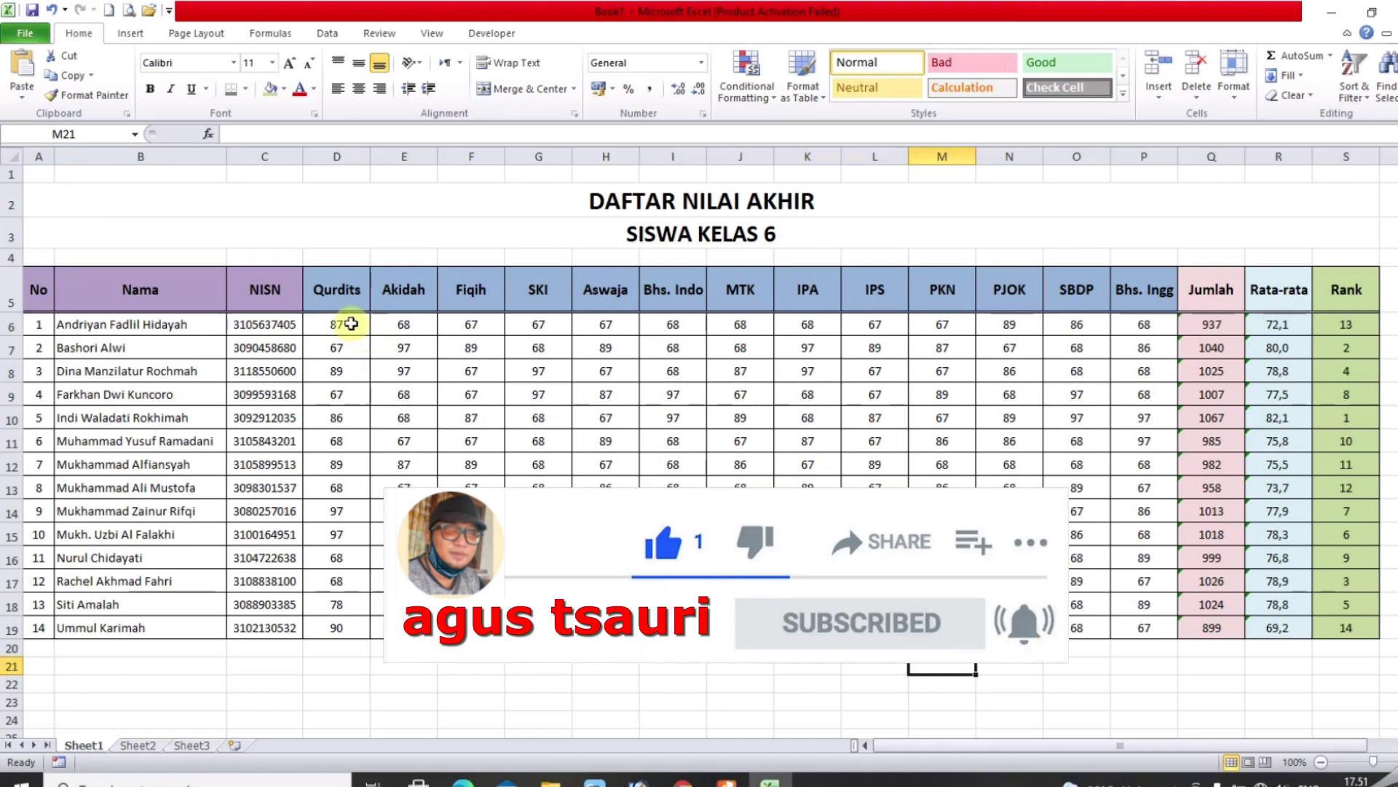
- Show the score range D6:P19 and the SUM formulas in the first two Jumlah cells
drag(339, 324, 948, 579)
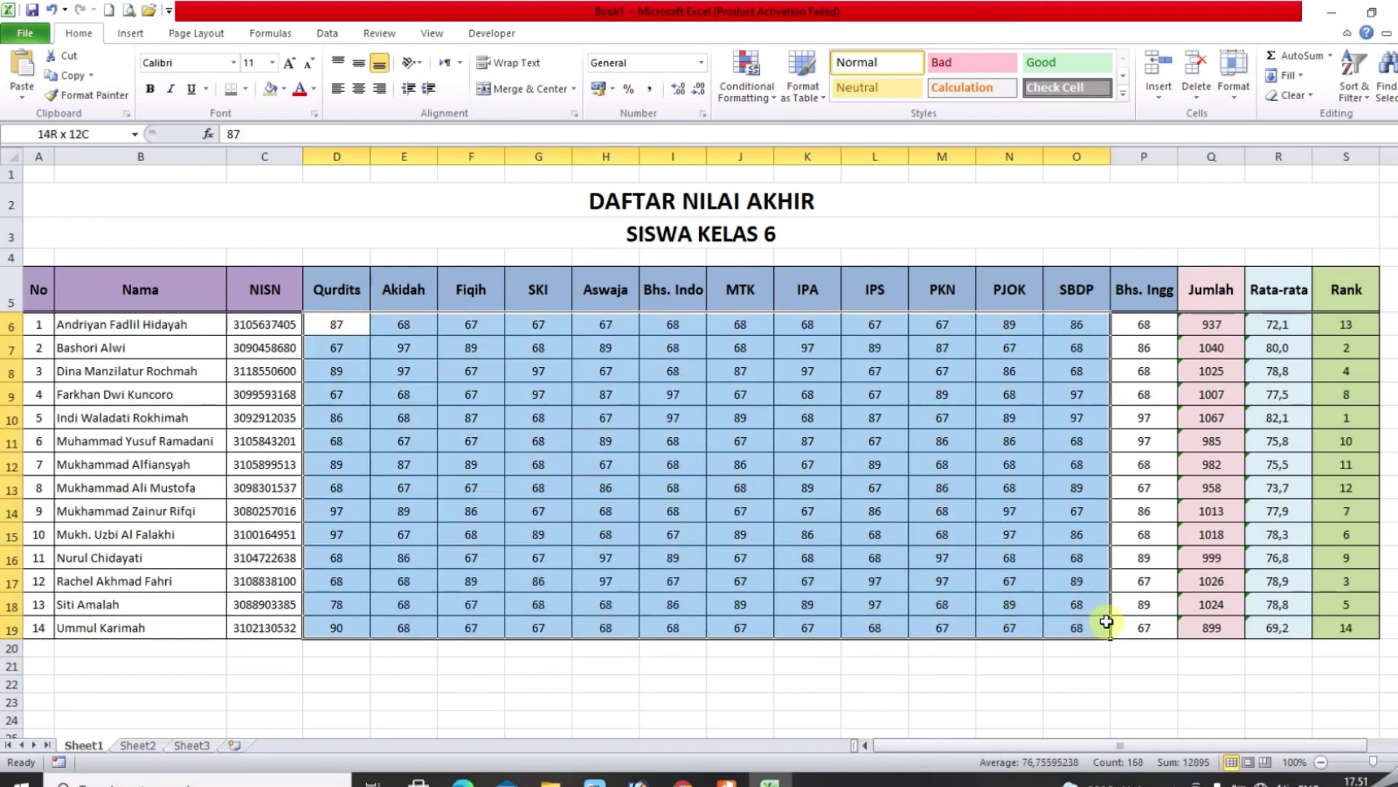
drag(948, 579, 1082, 629)
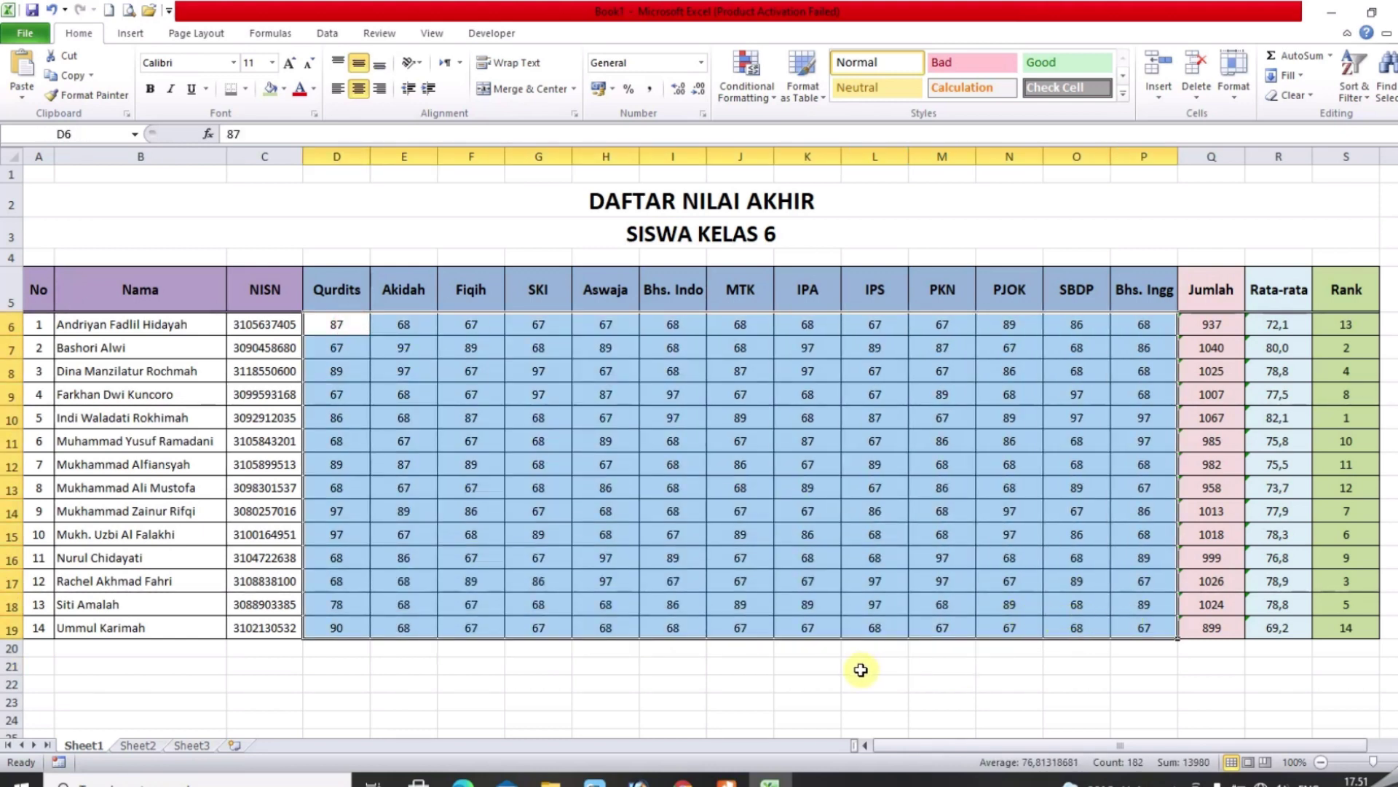
click(861, 669)
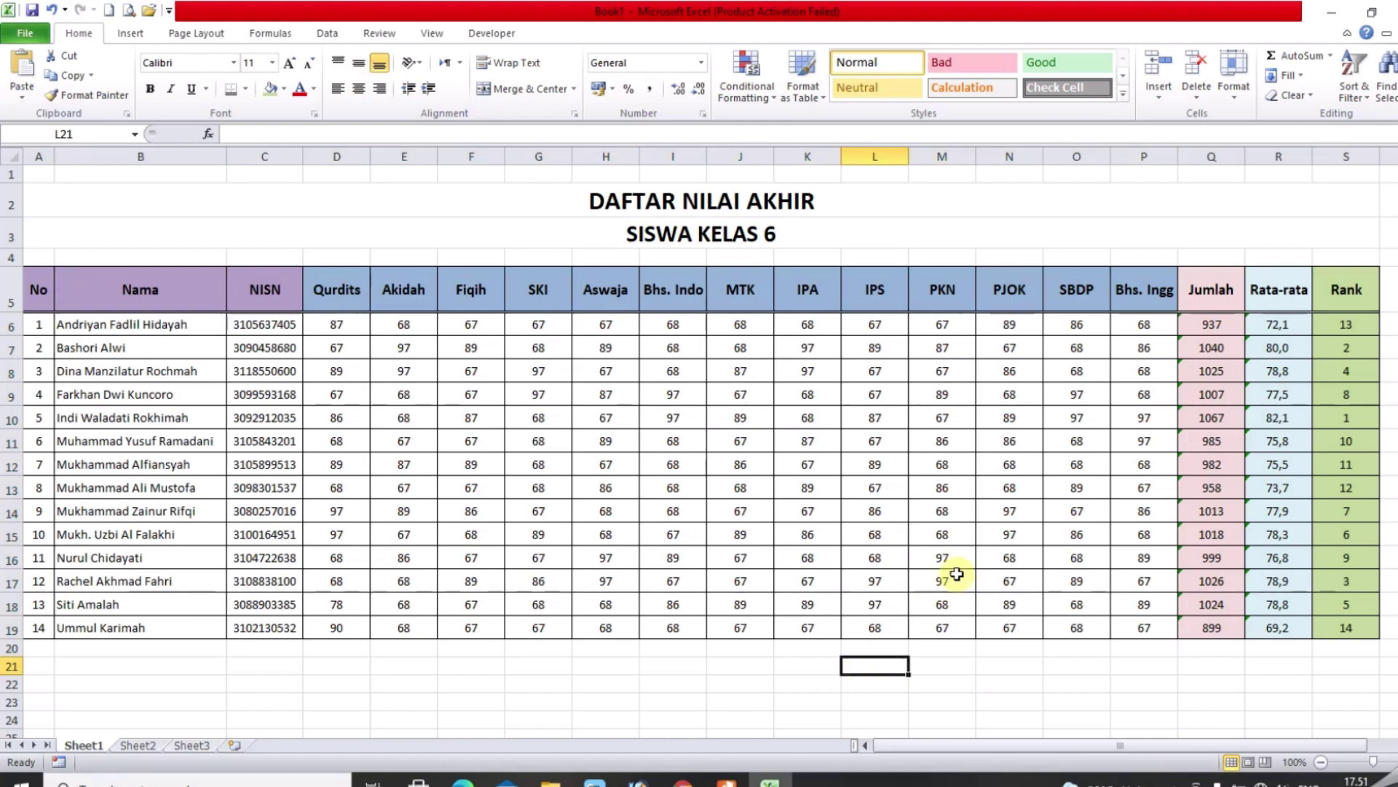
click(1209, 327)
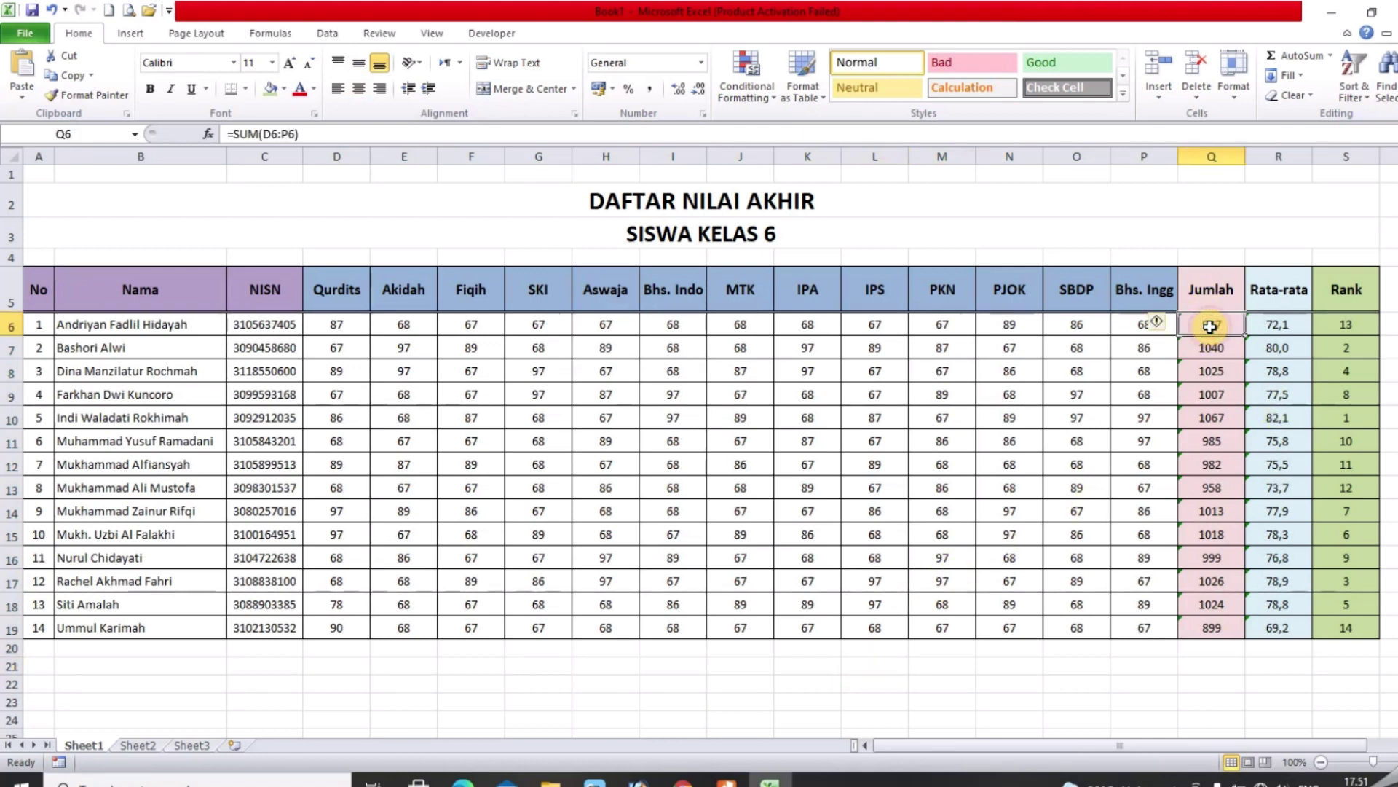
click(1217, 355)
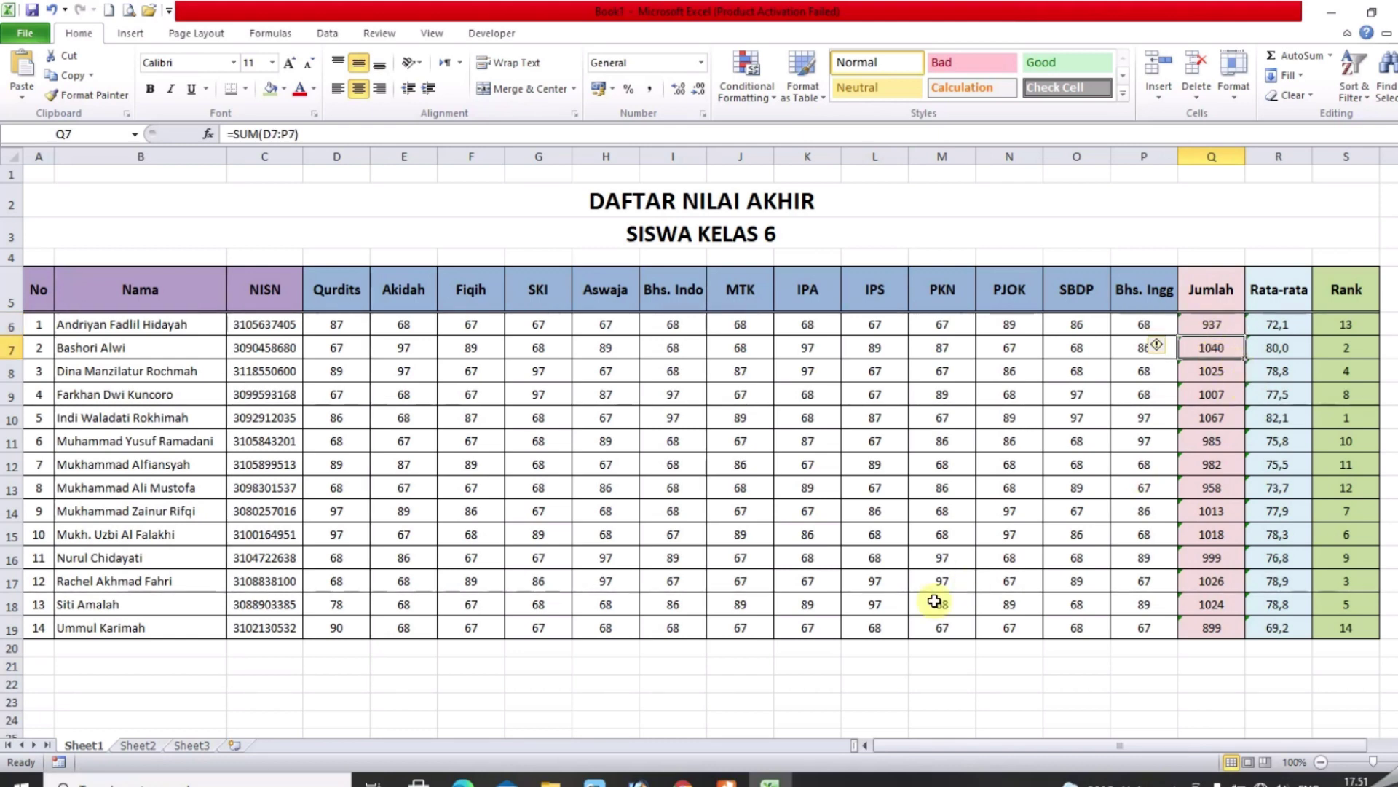
click(736, 699)
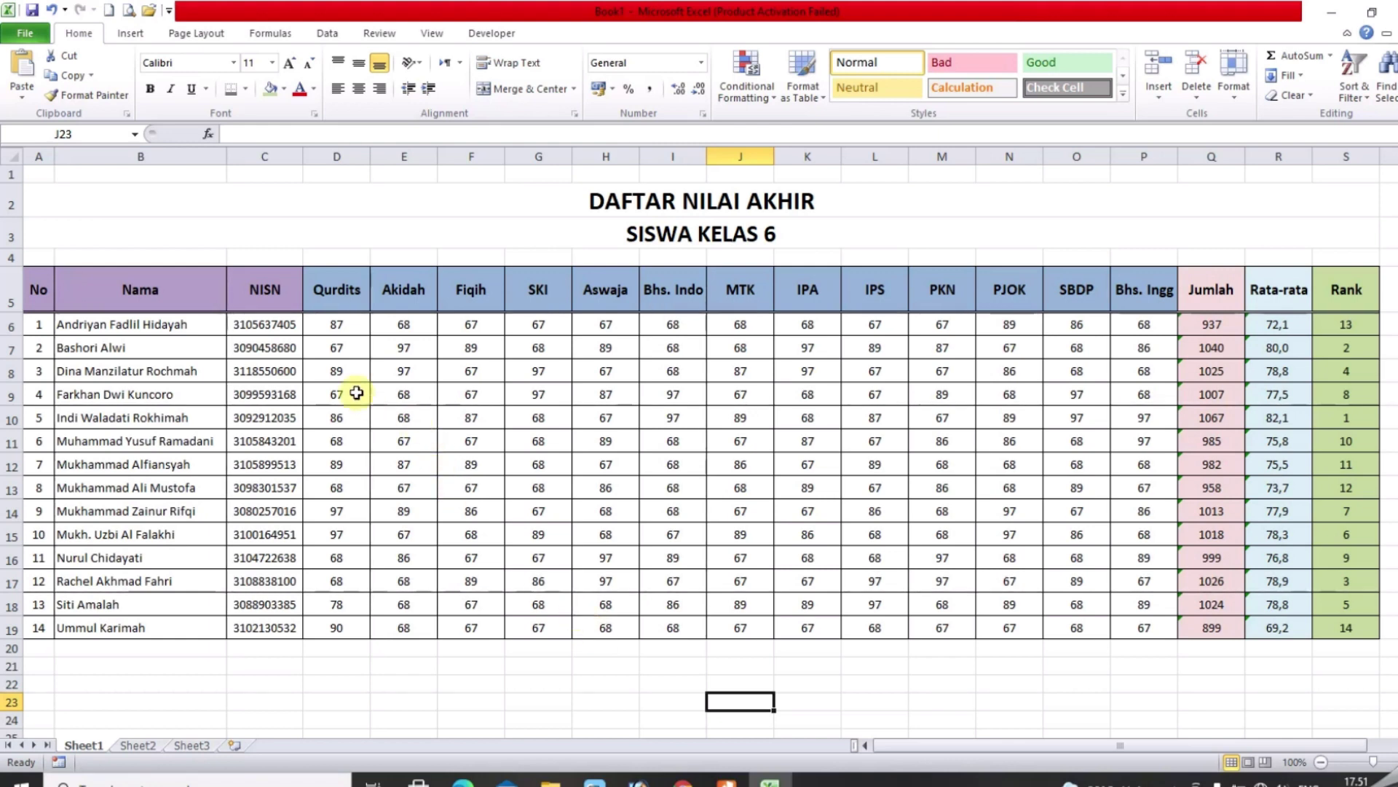
- Select the 13 subject score columns for all 14 students, D6:P19, excluding totals
drag(354, 327, 1122, 599)
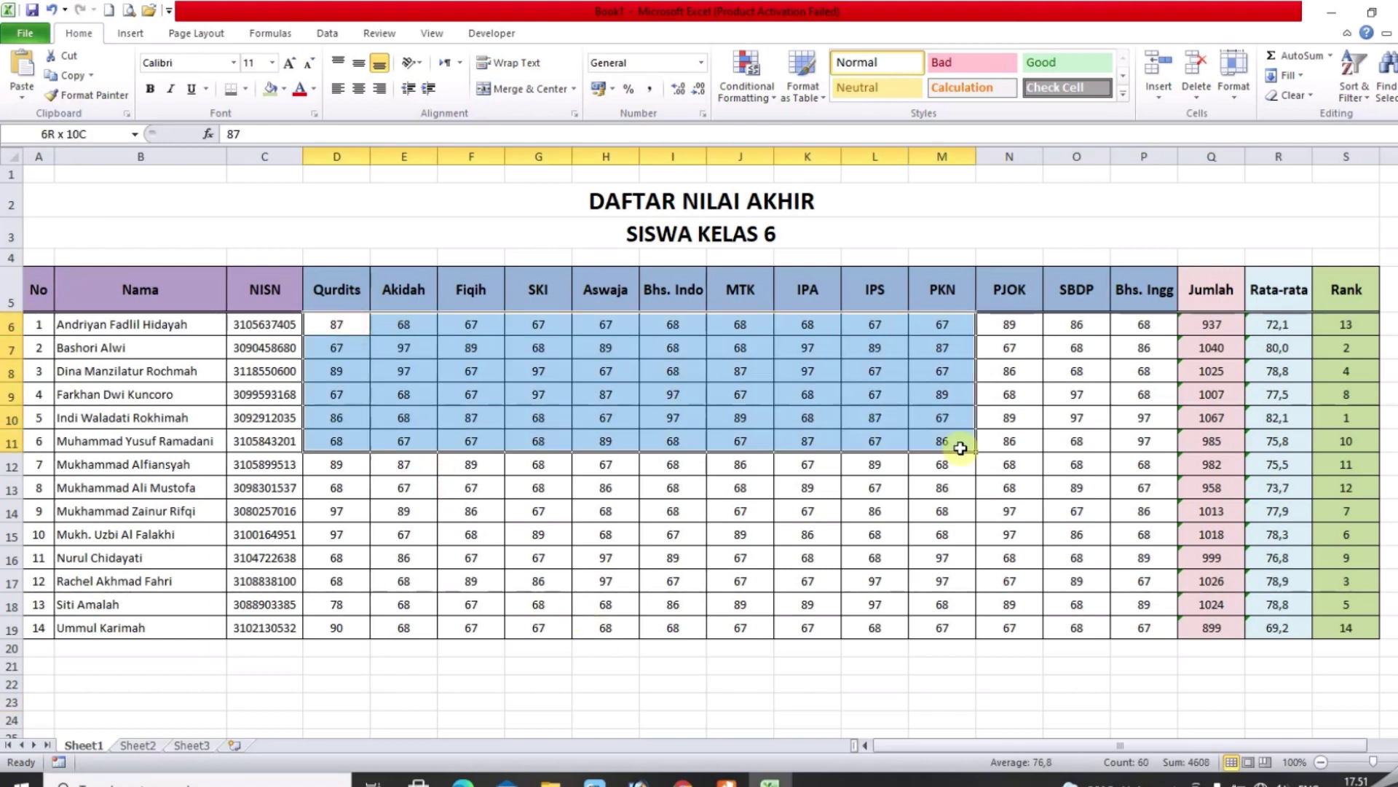
drag(1121, 600, 1129, 625)
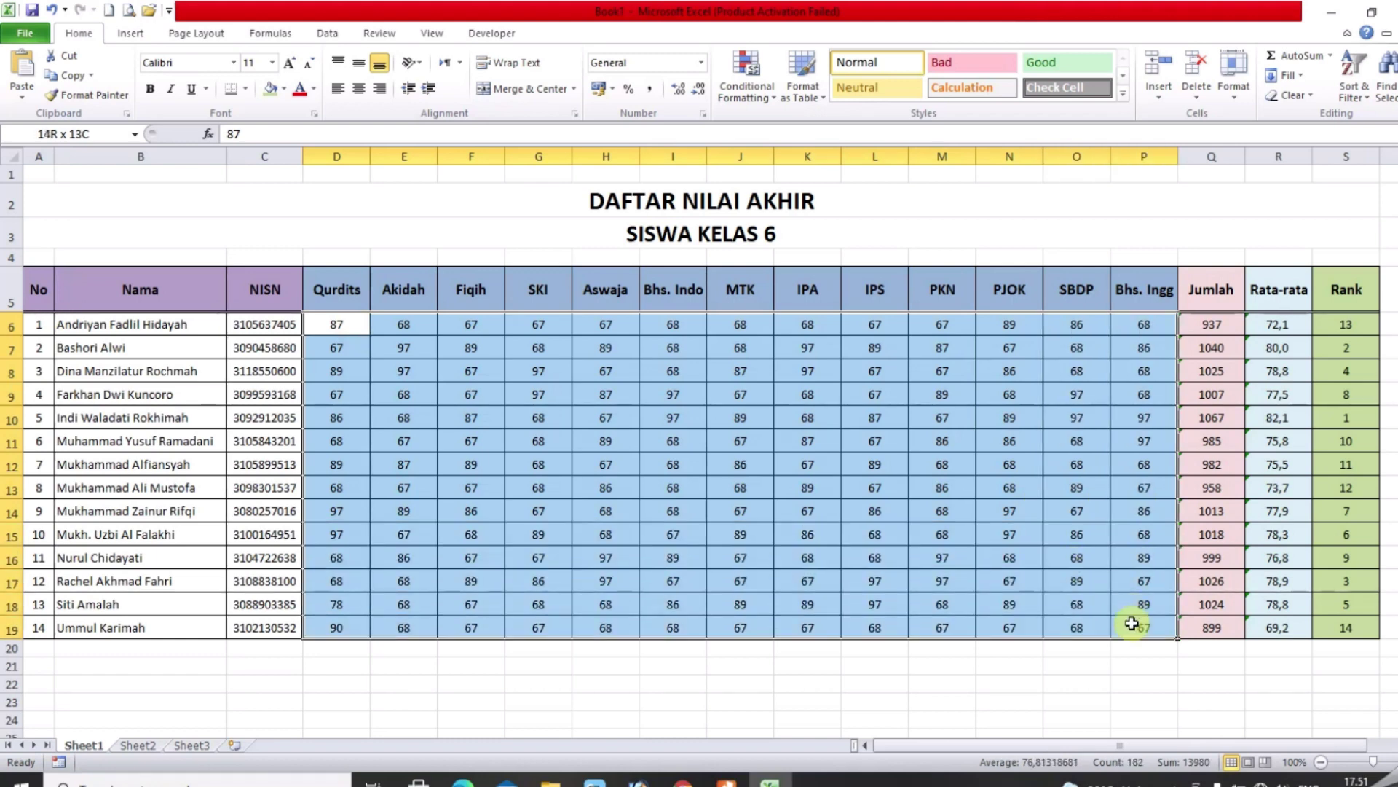
mouse_move(356, 323)
mouse_down()
mouse_move(1123, 607)
mouse_move(1126, 622)
mouse_up()
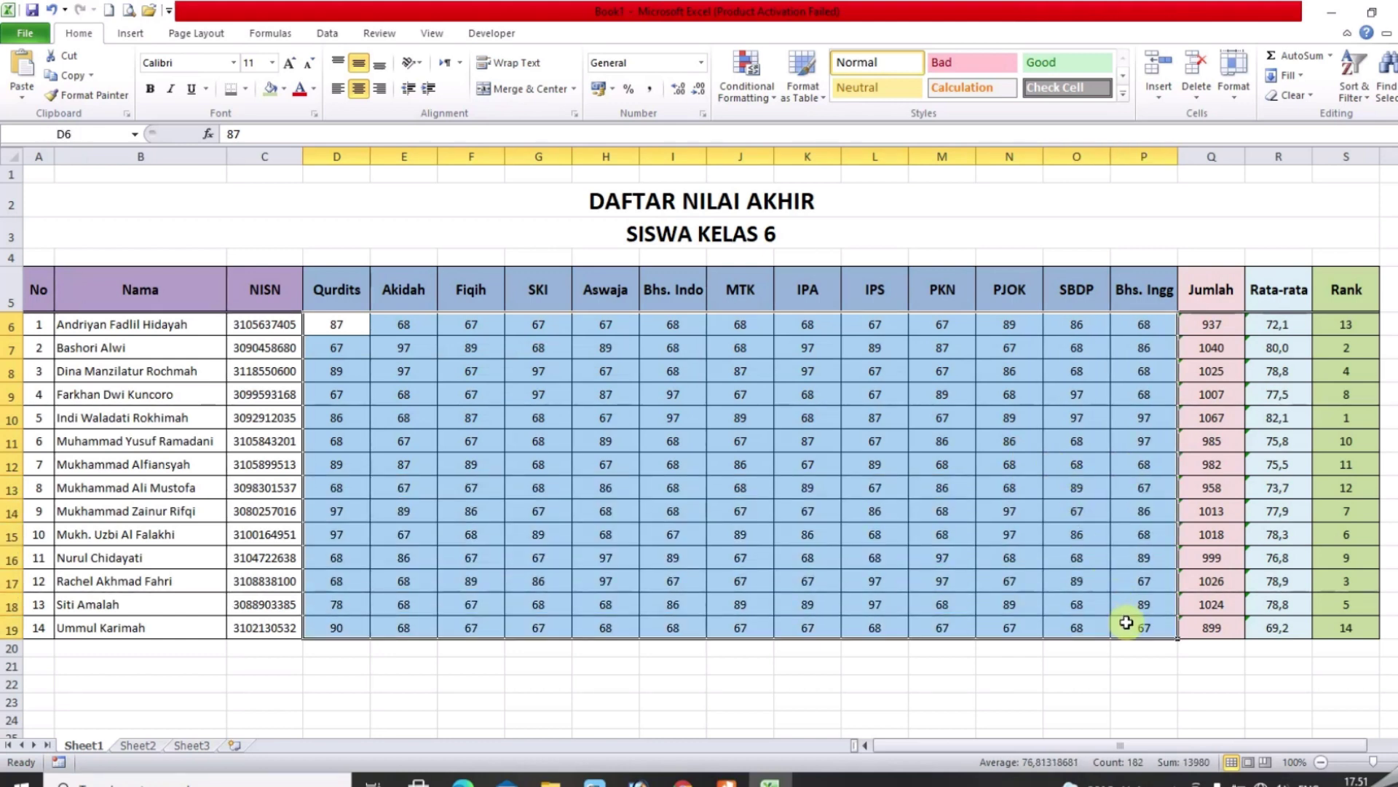
click(1009, 604)
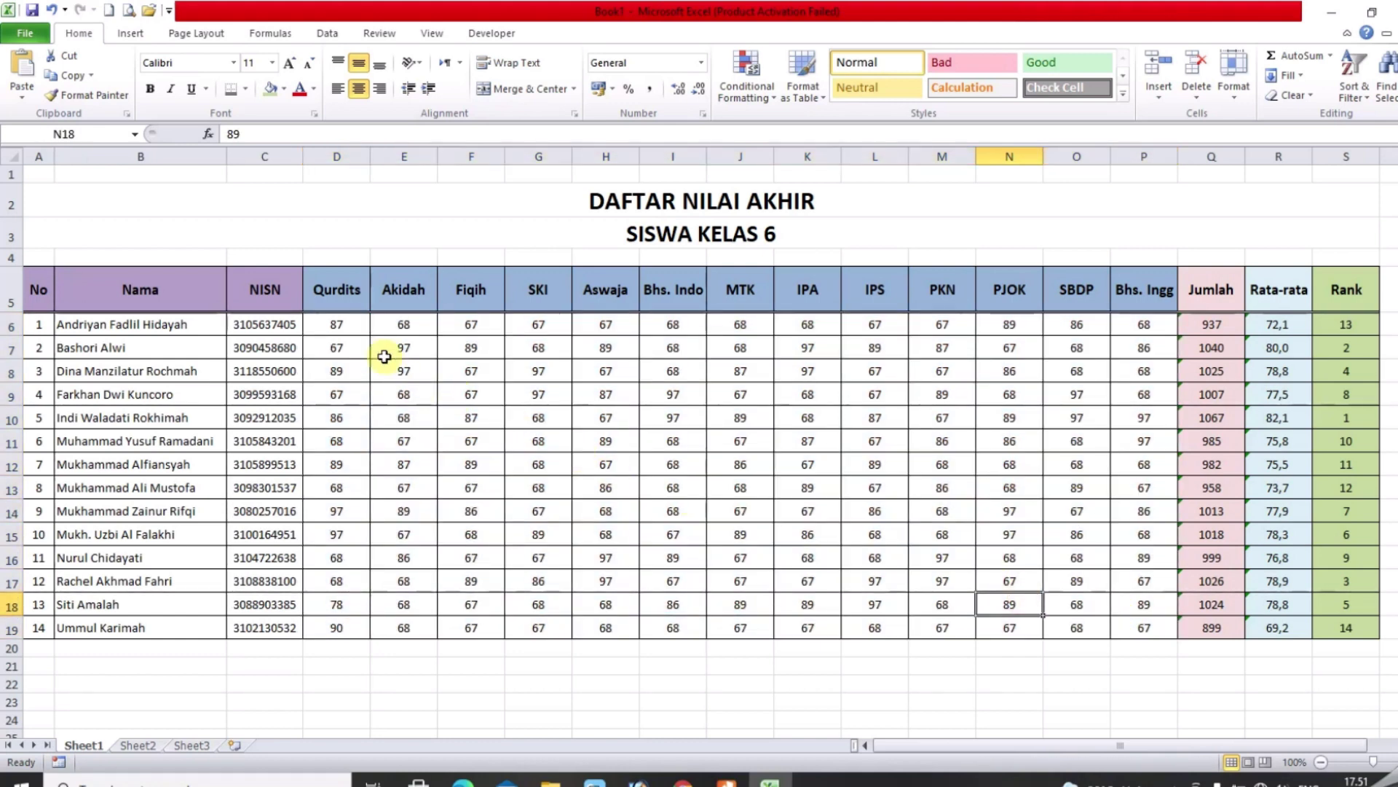
drag(336, 325, 1143, 555)
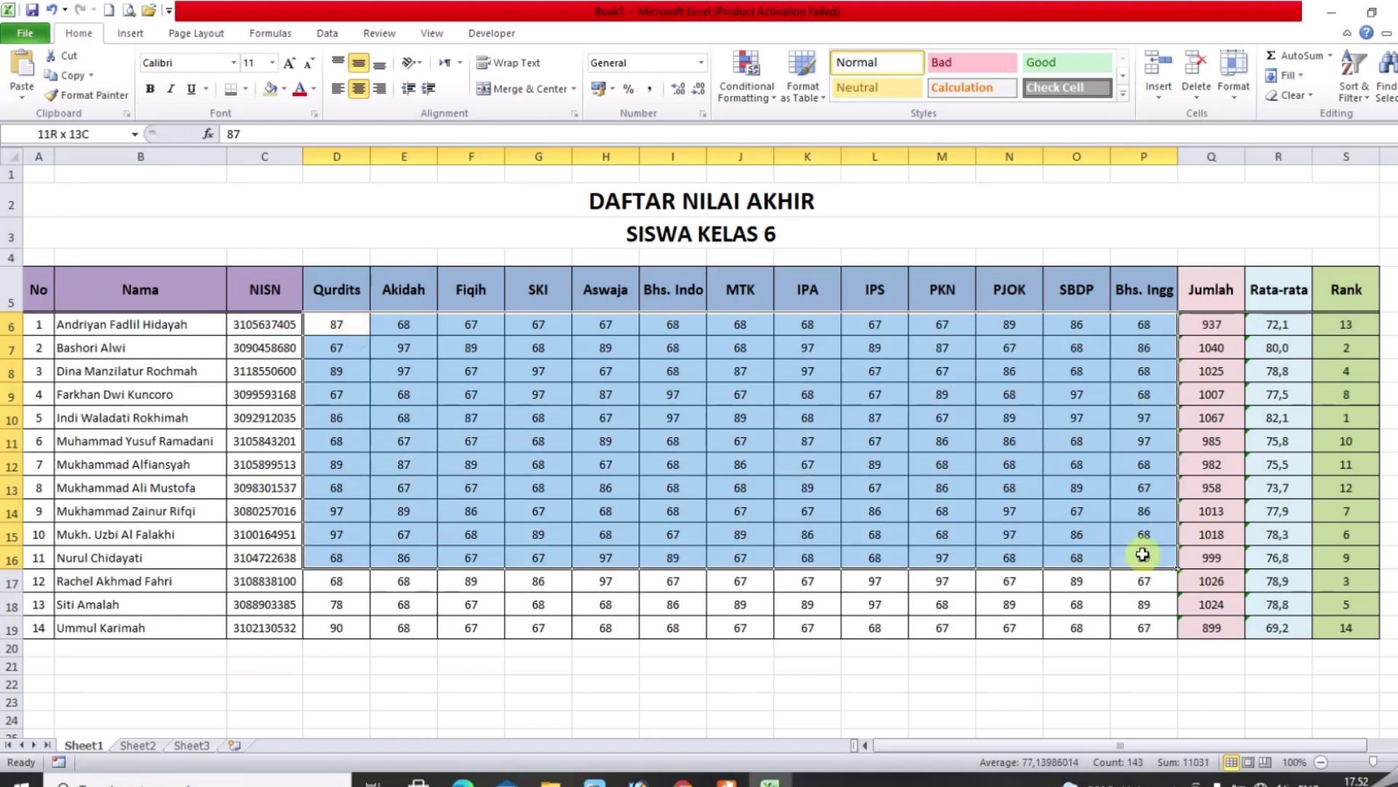
drag(1142, 555, 1127, 624)
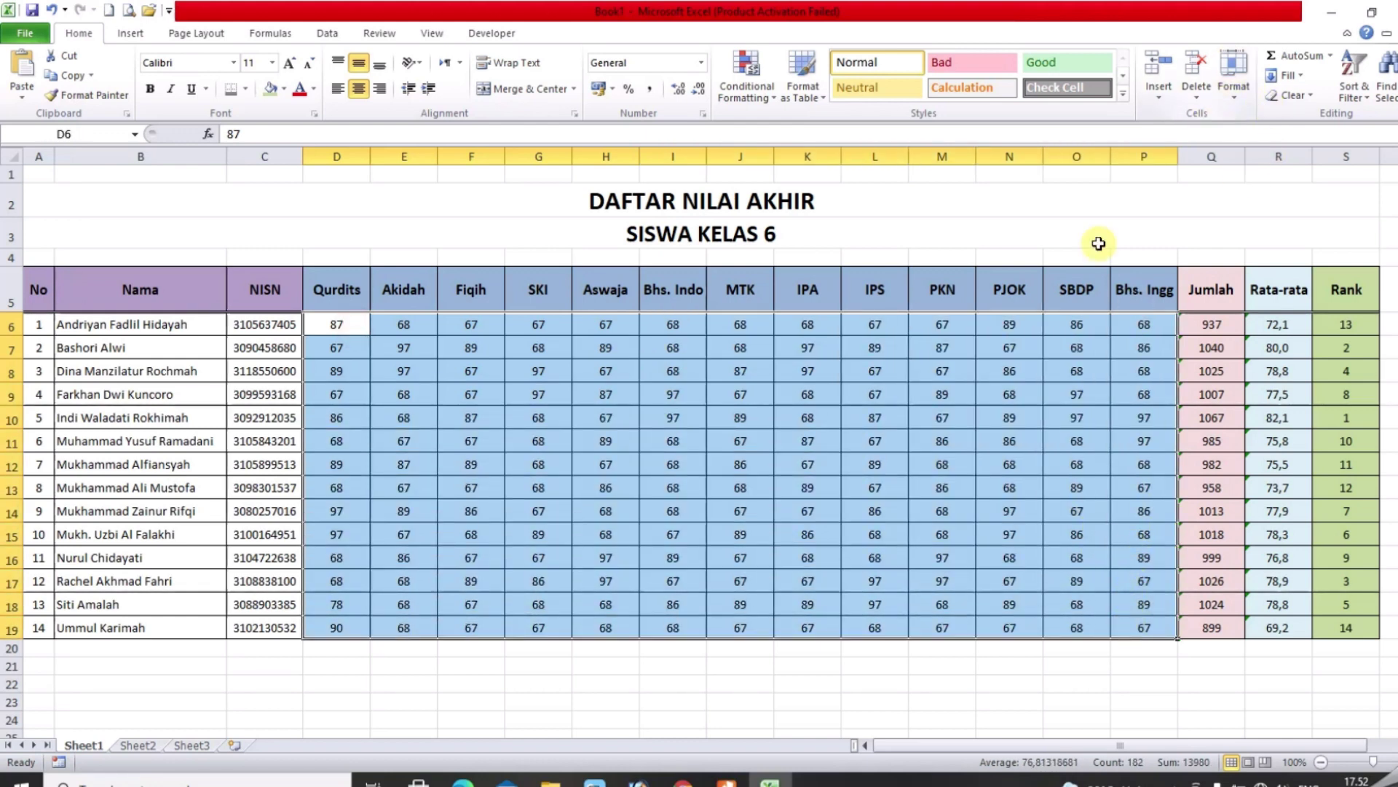
- Clear the Locked option in Format Cells > Protection for D6:P19, then deselect the range
right_click(898, 389)
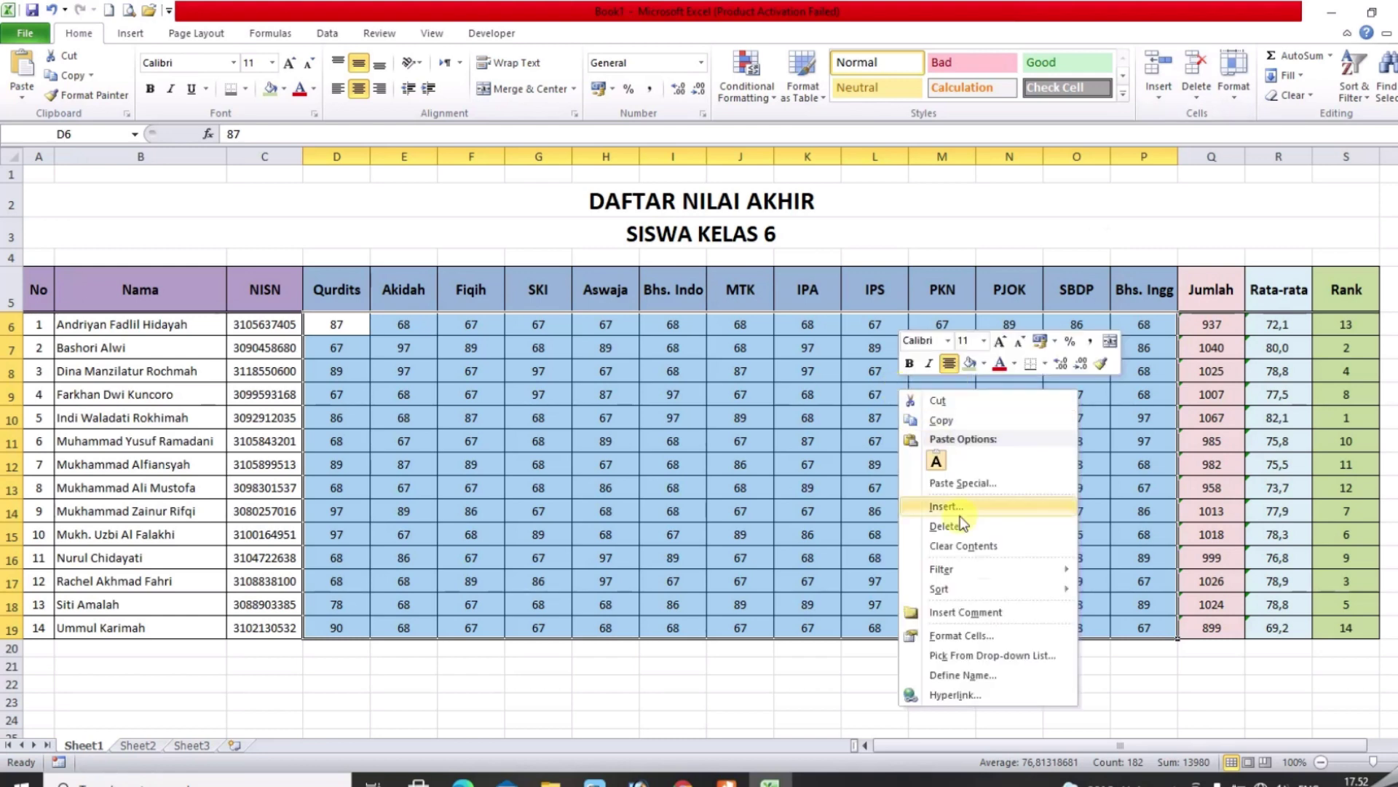
click(973, 637)
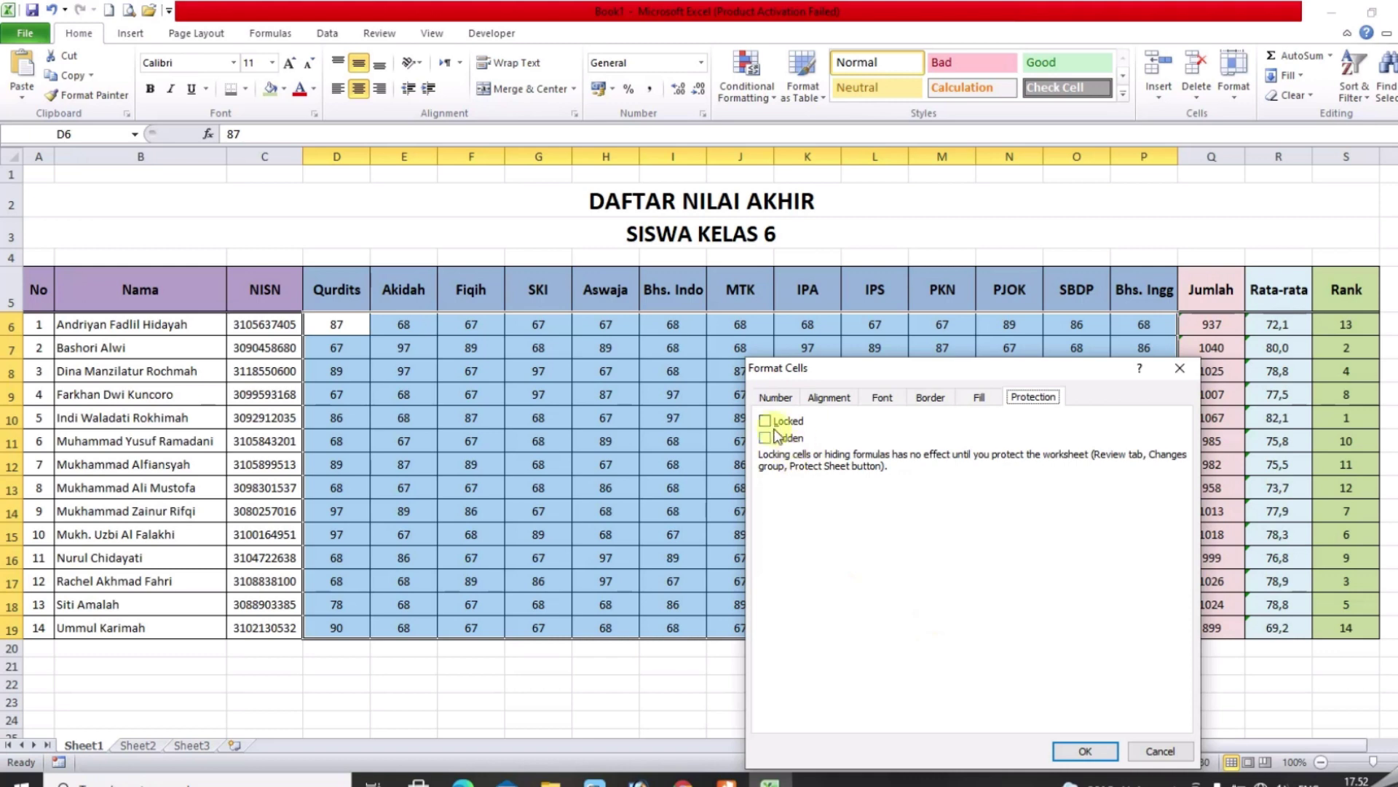
click(764, 421)
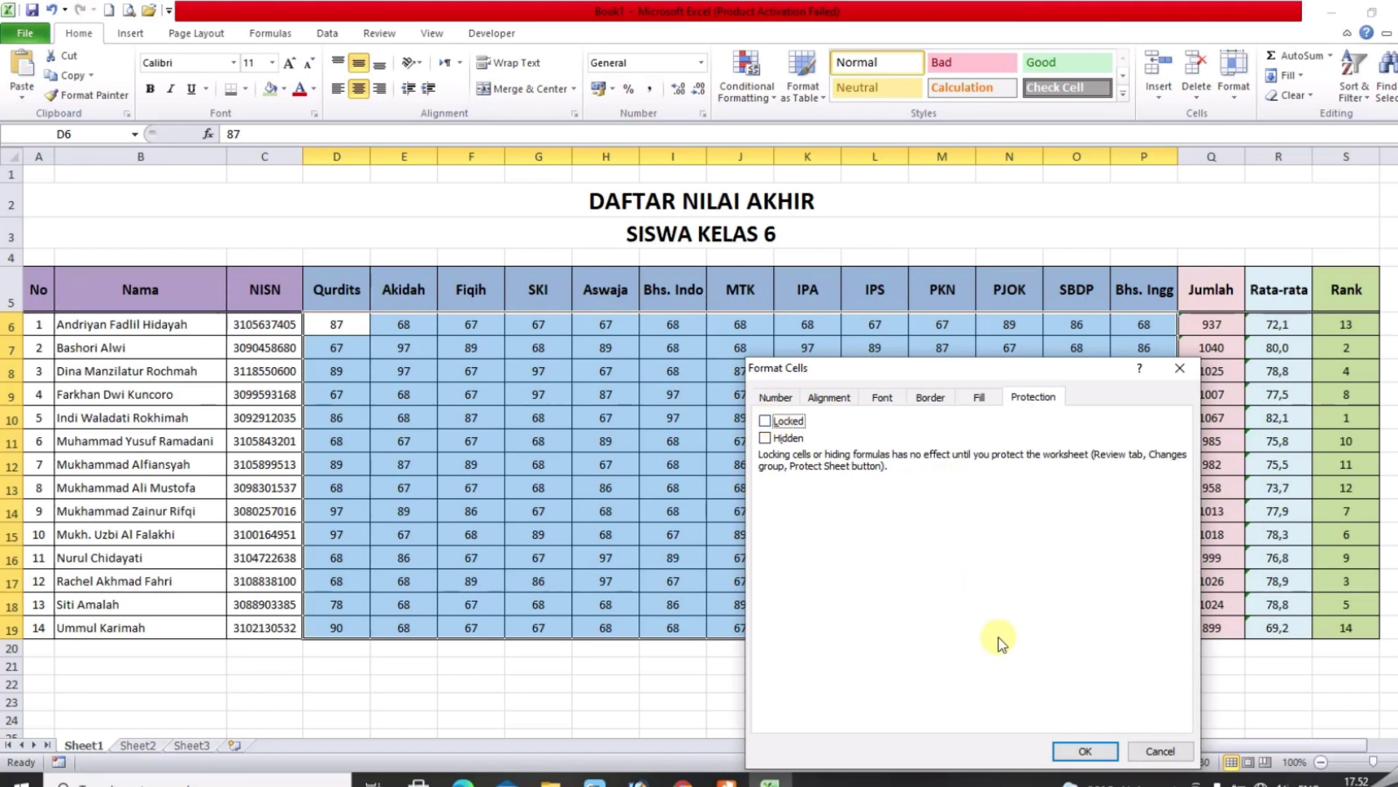
click(1103, 753)
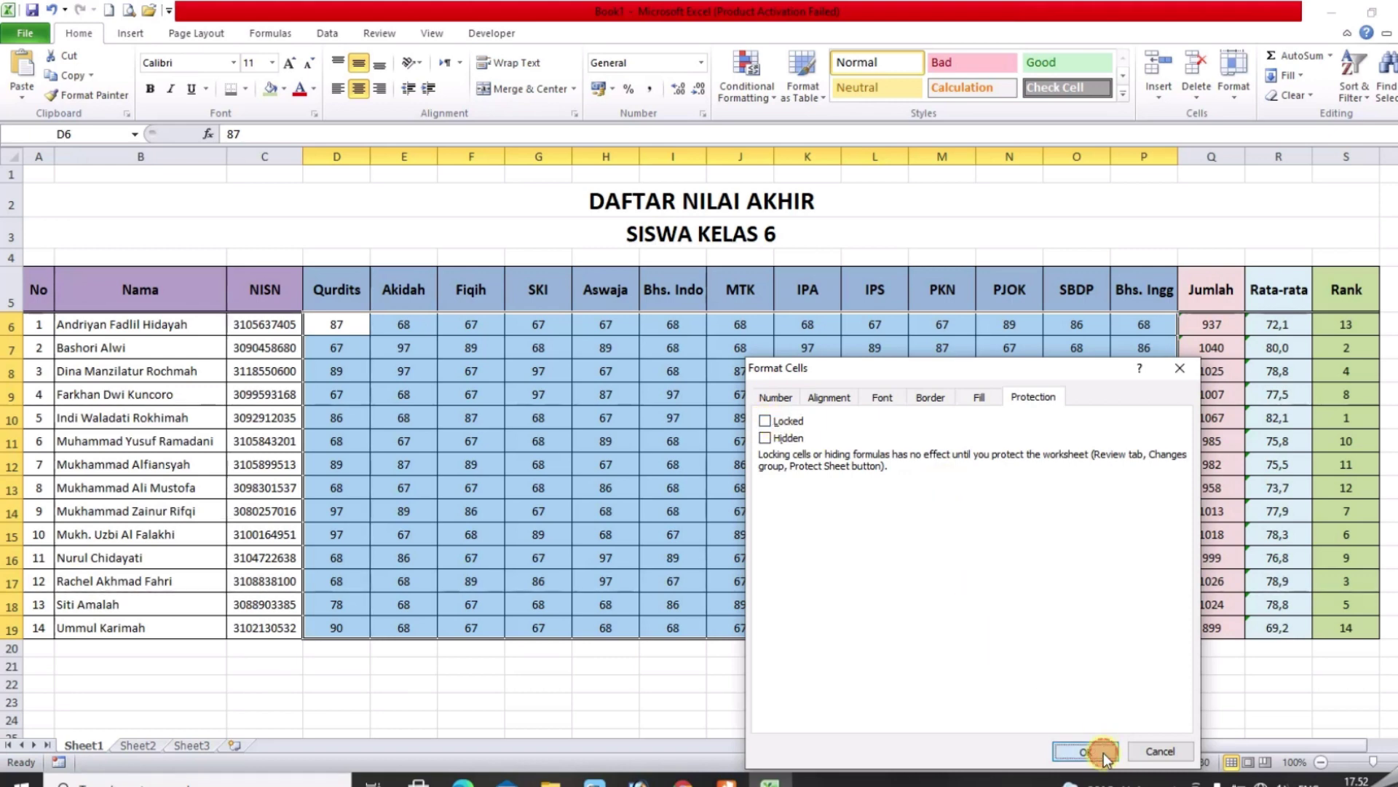
click(901, 442)
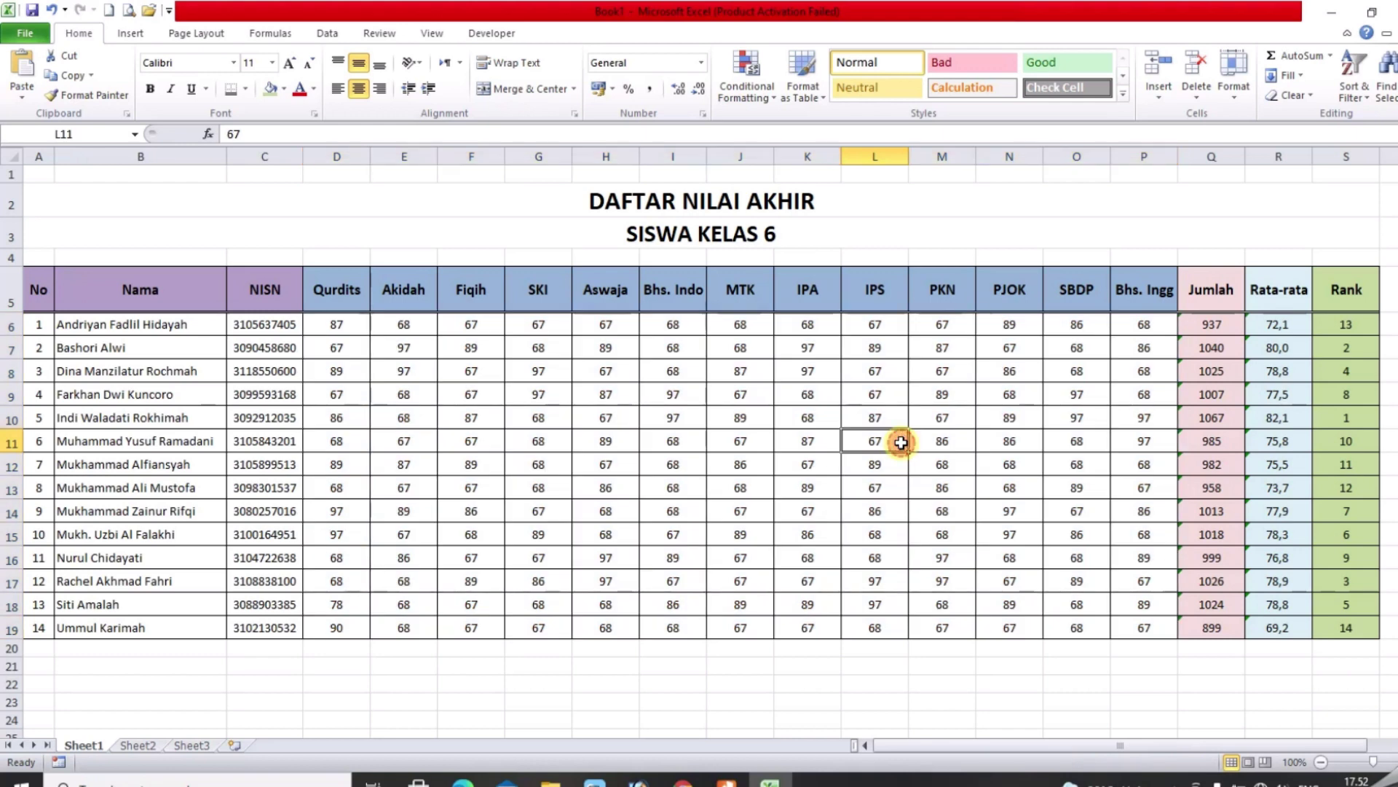
- Protect Sheet1 via Home > Format > Protect Sheet, entering and confirming a password
click(1232, 99)
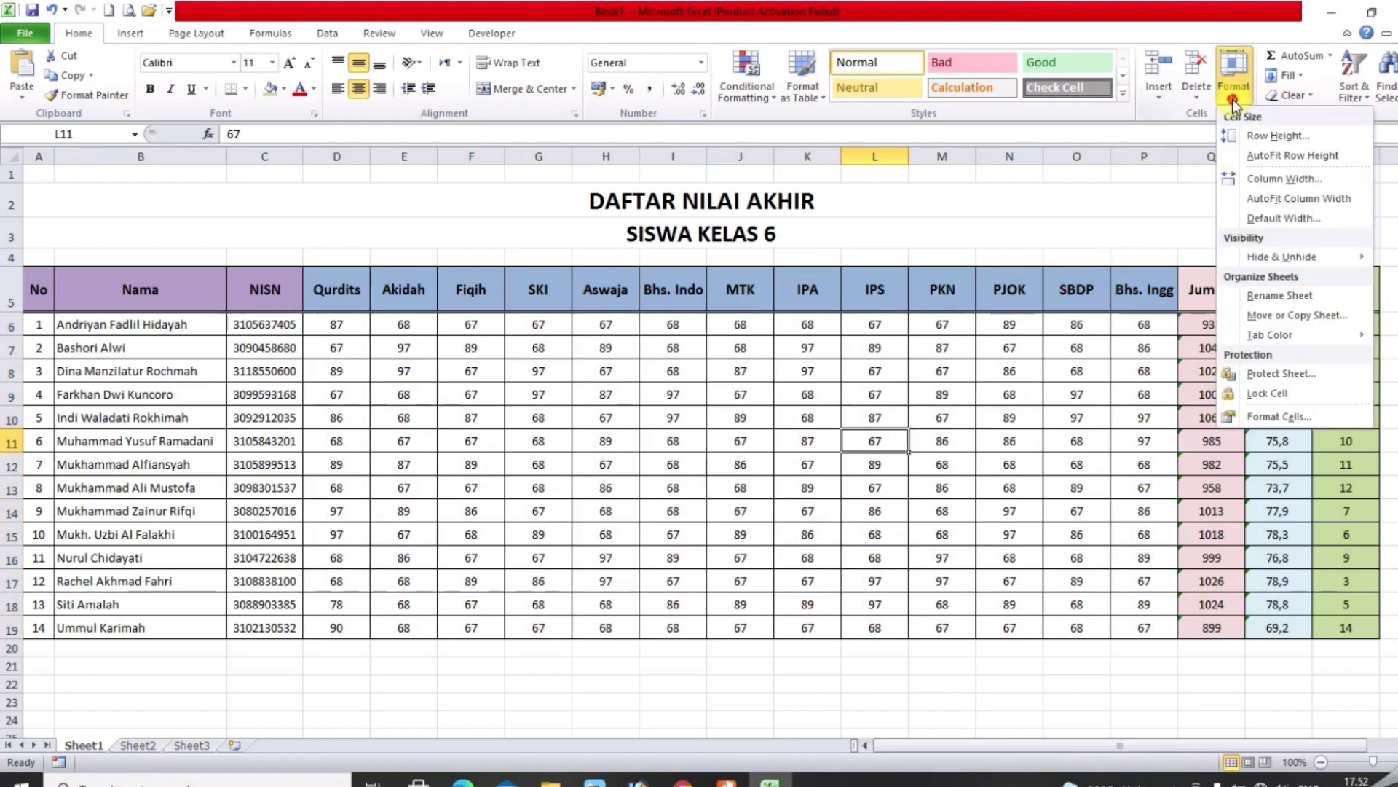
click(1276, 376)
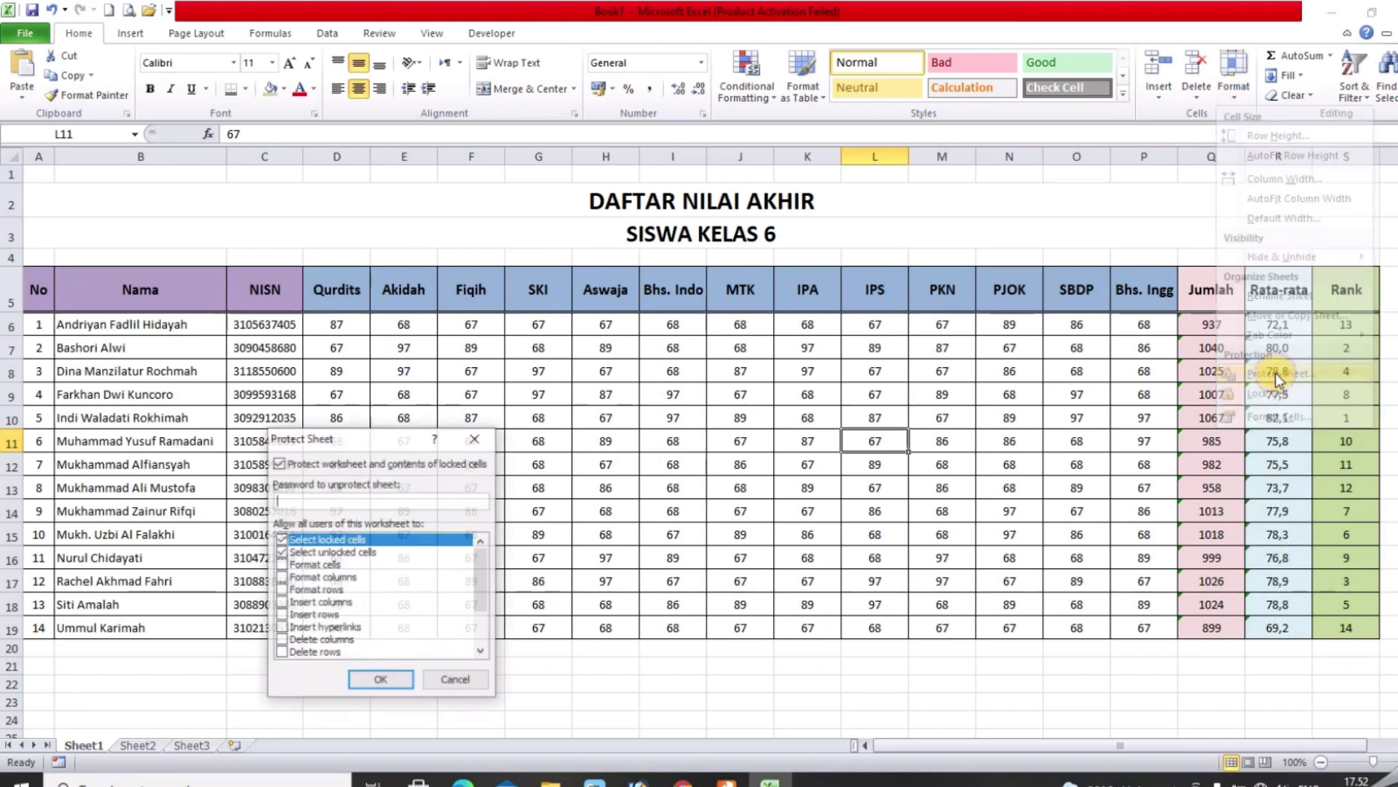
click(333, 500)
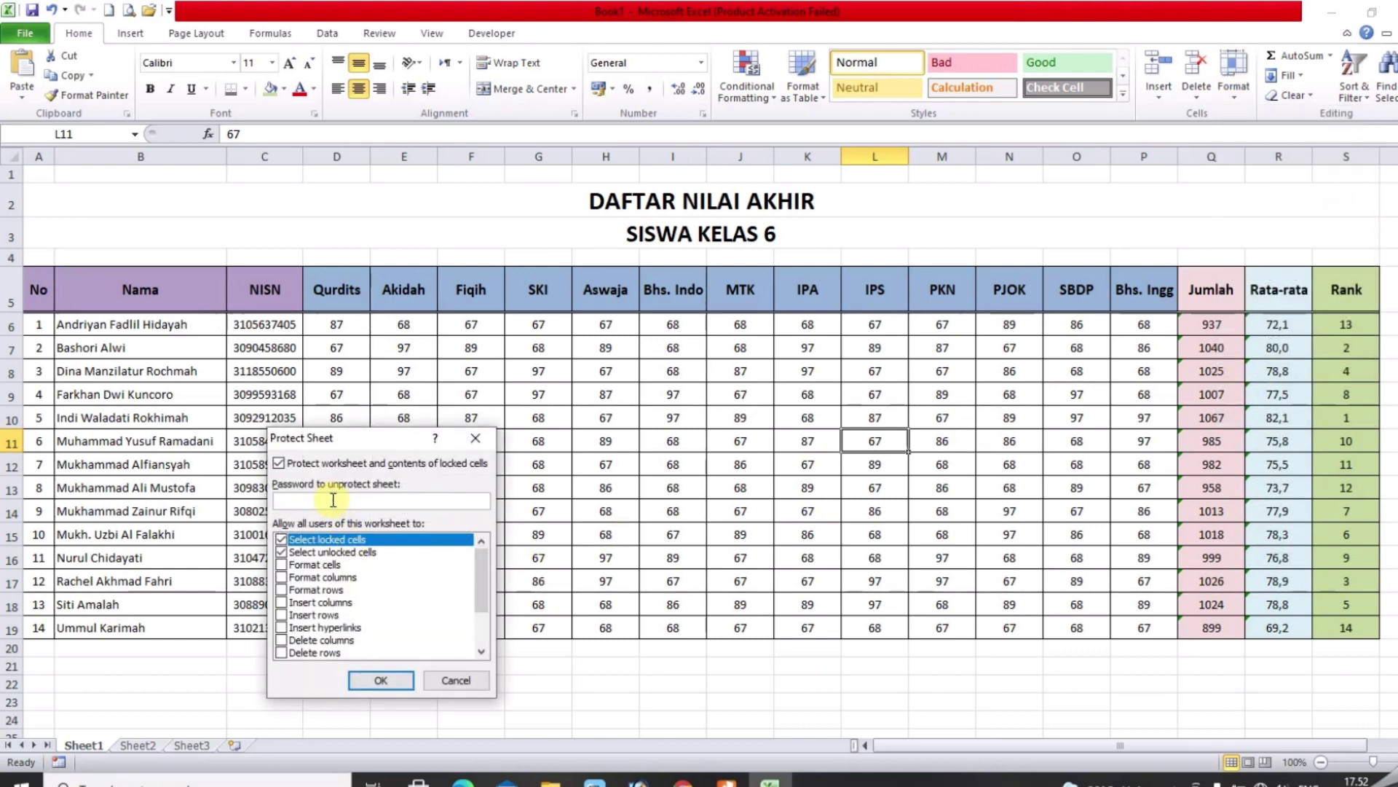
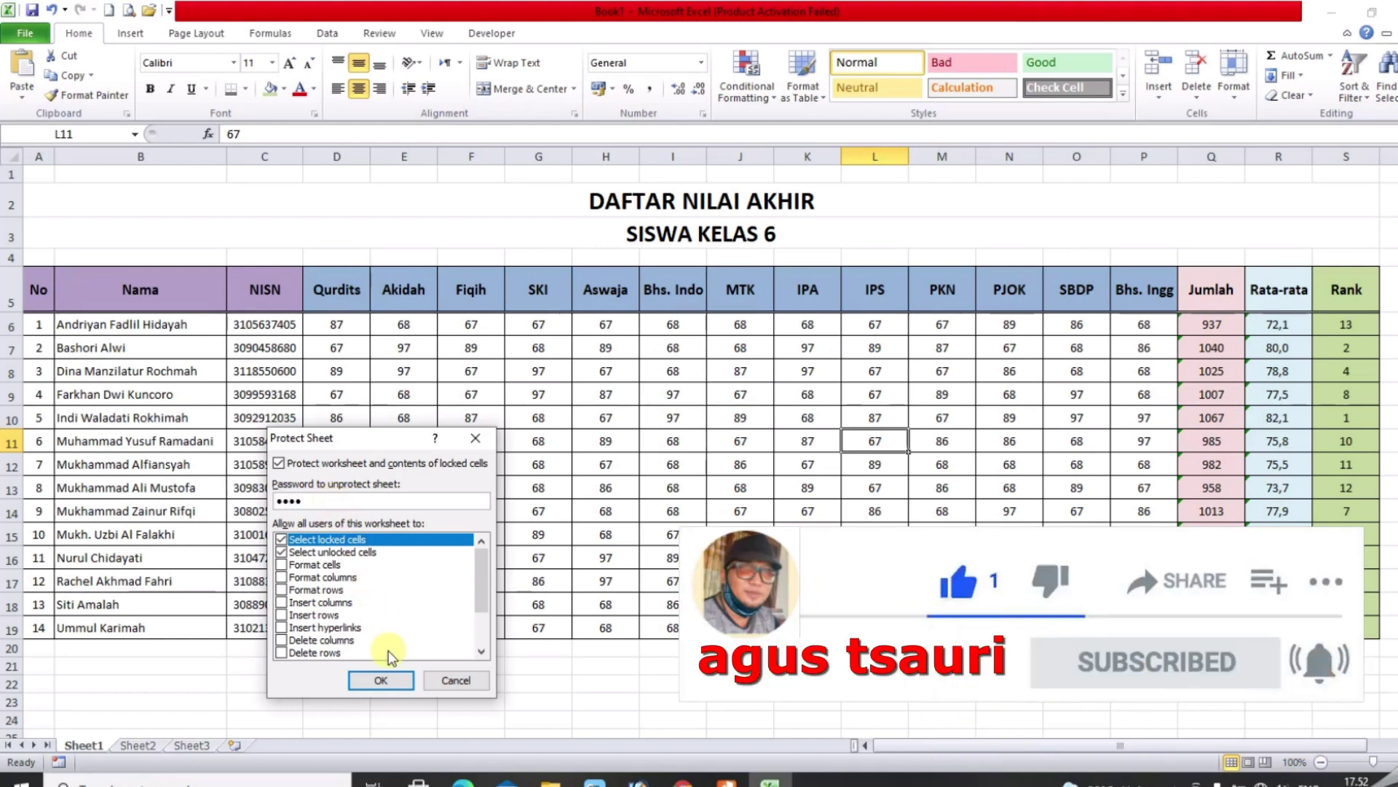
click(377, 683)
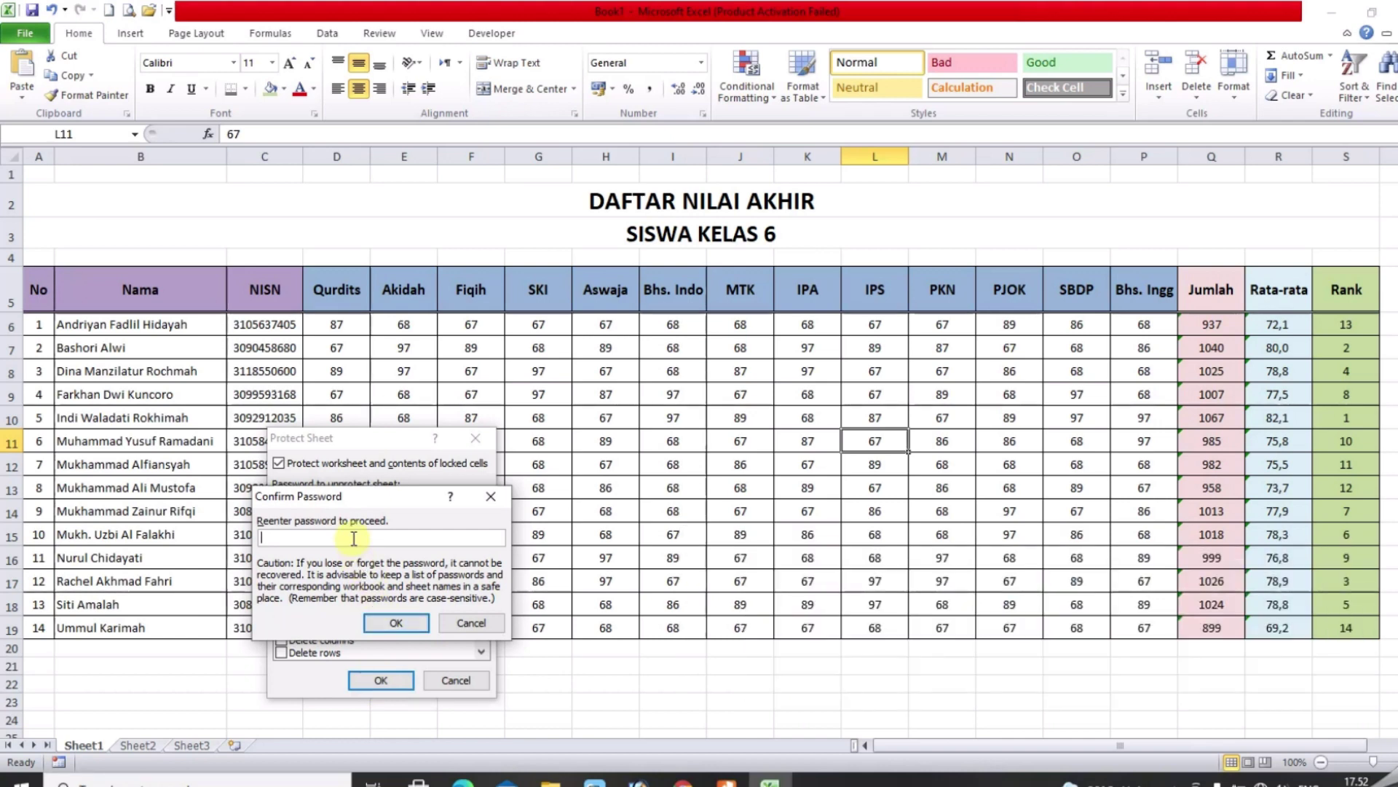
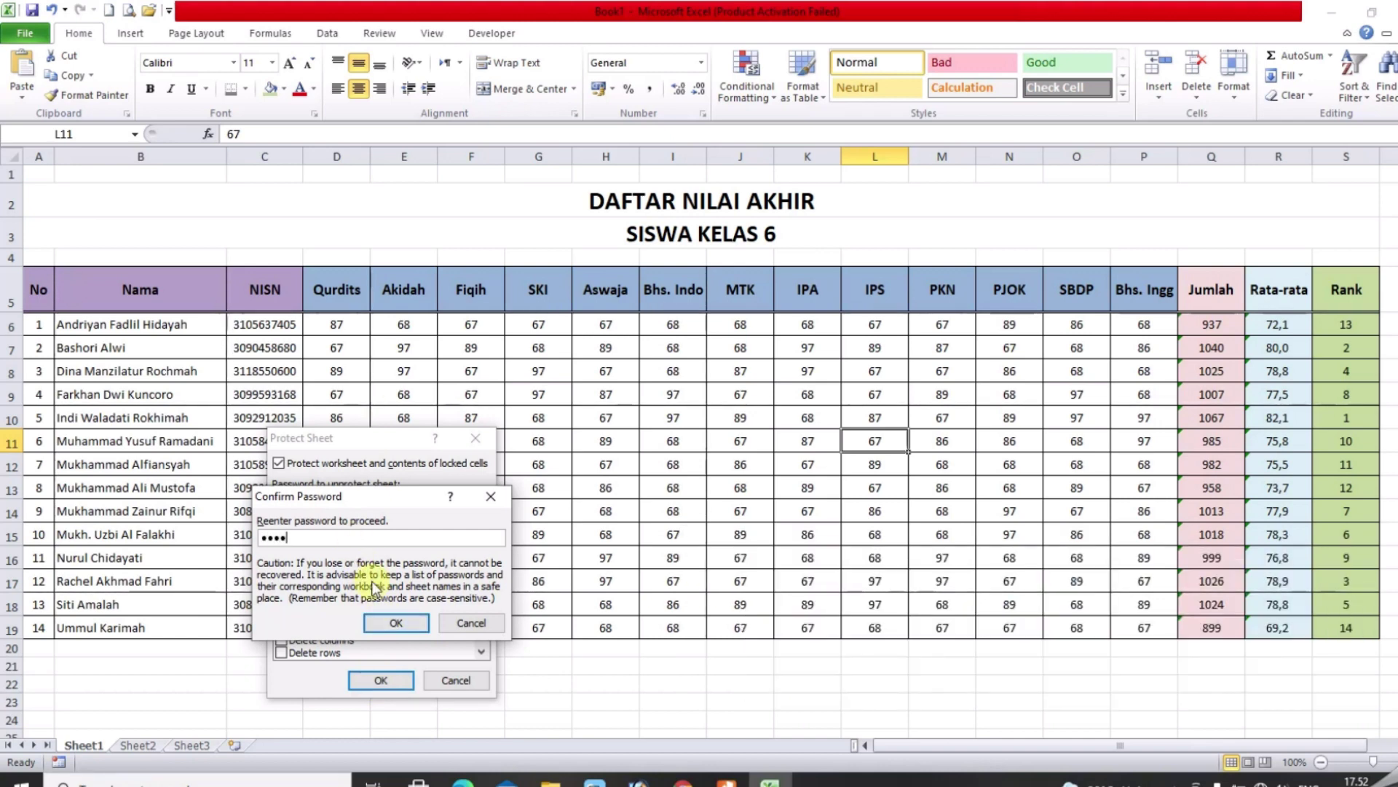
click(396, 621)
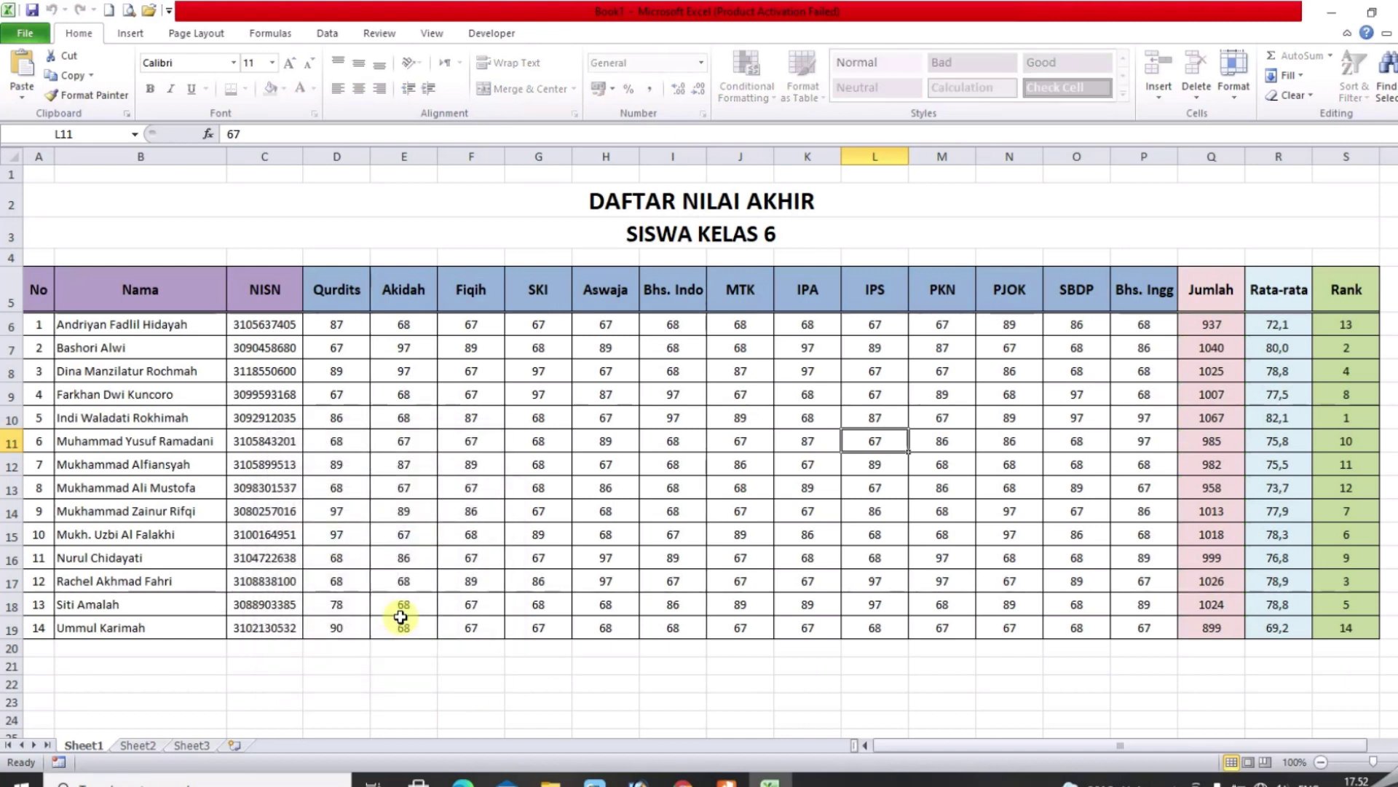
click(653, 441)
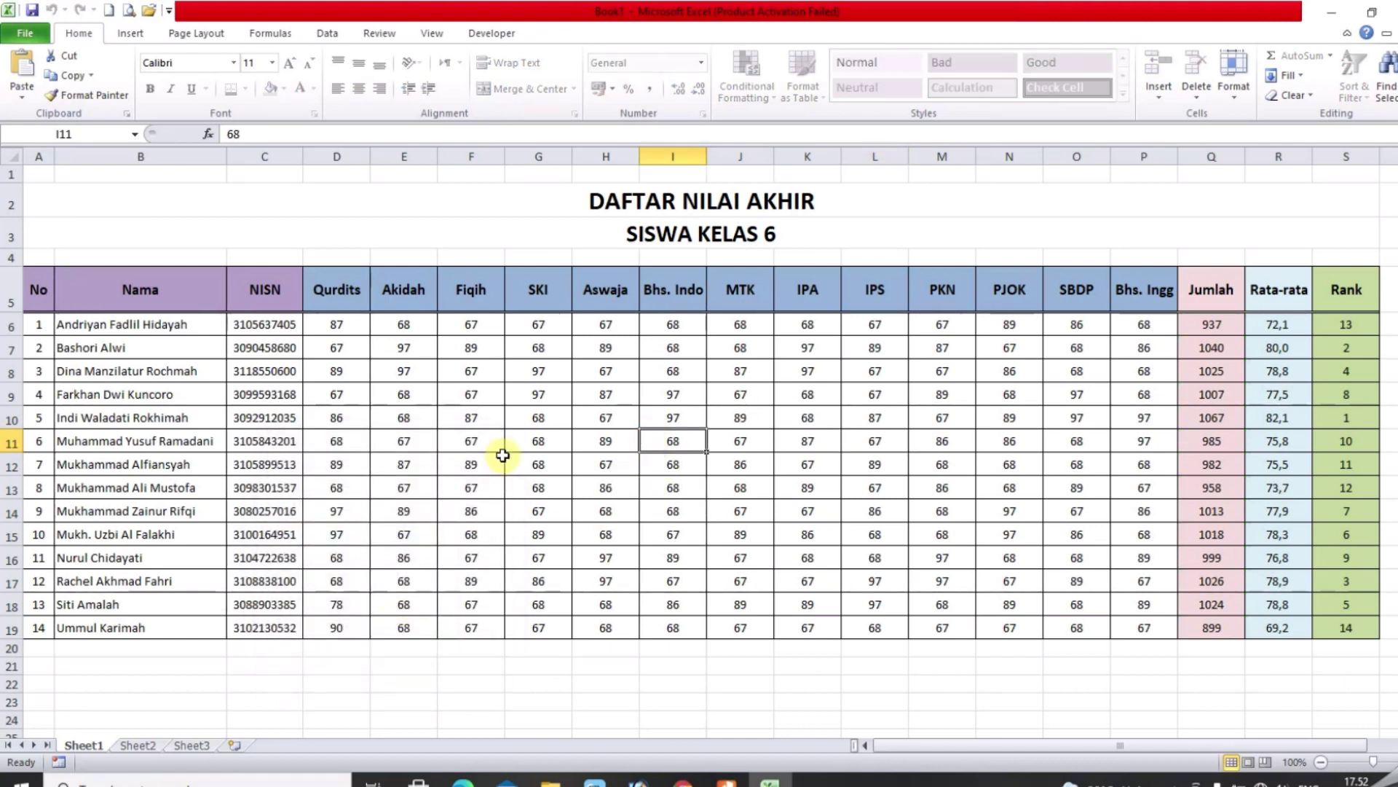
double_click(269, 414)
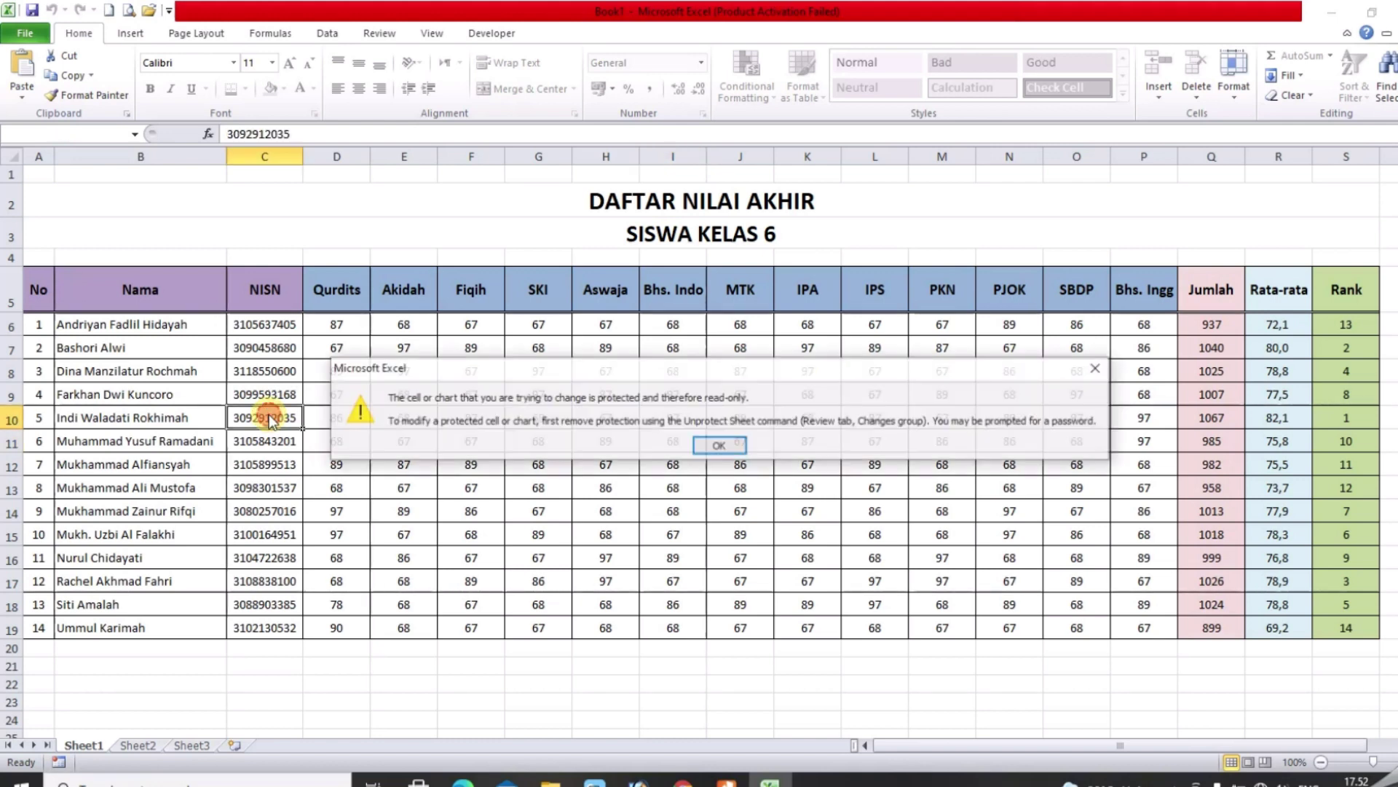
click(720, 445)
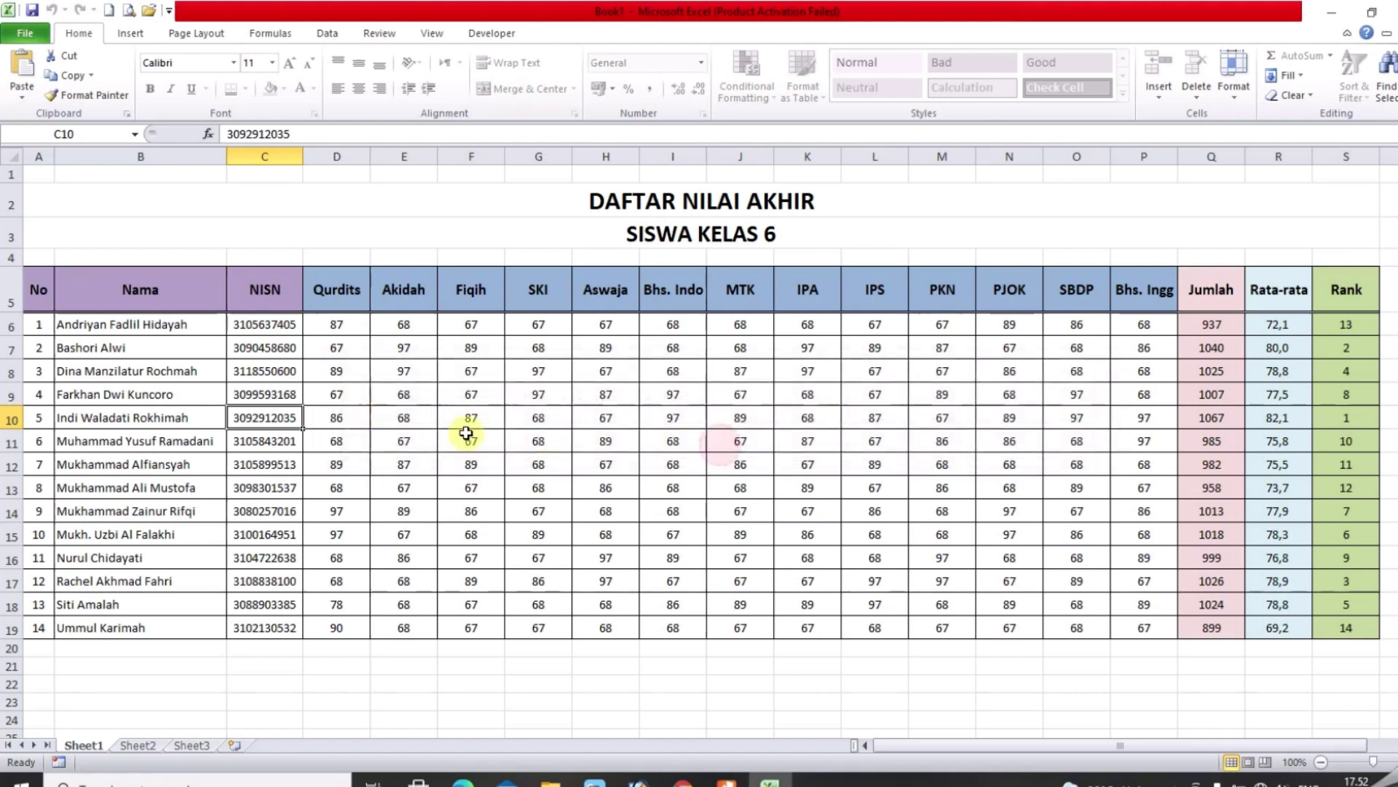
double_click(1222, 393)
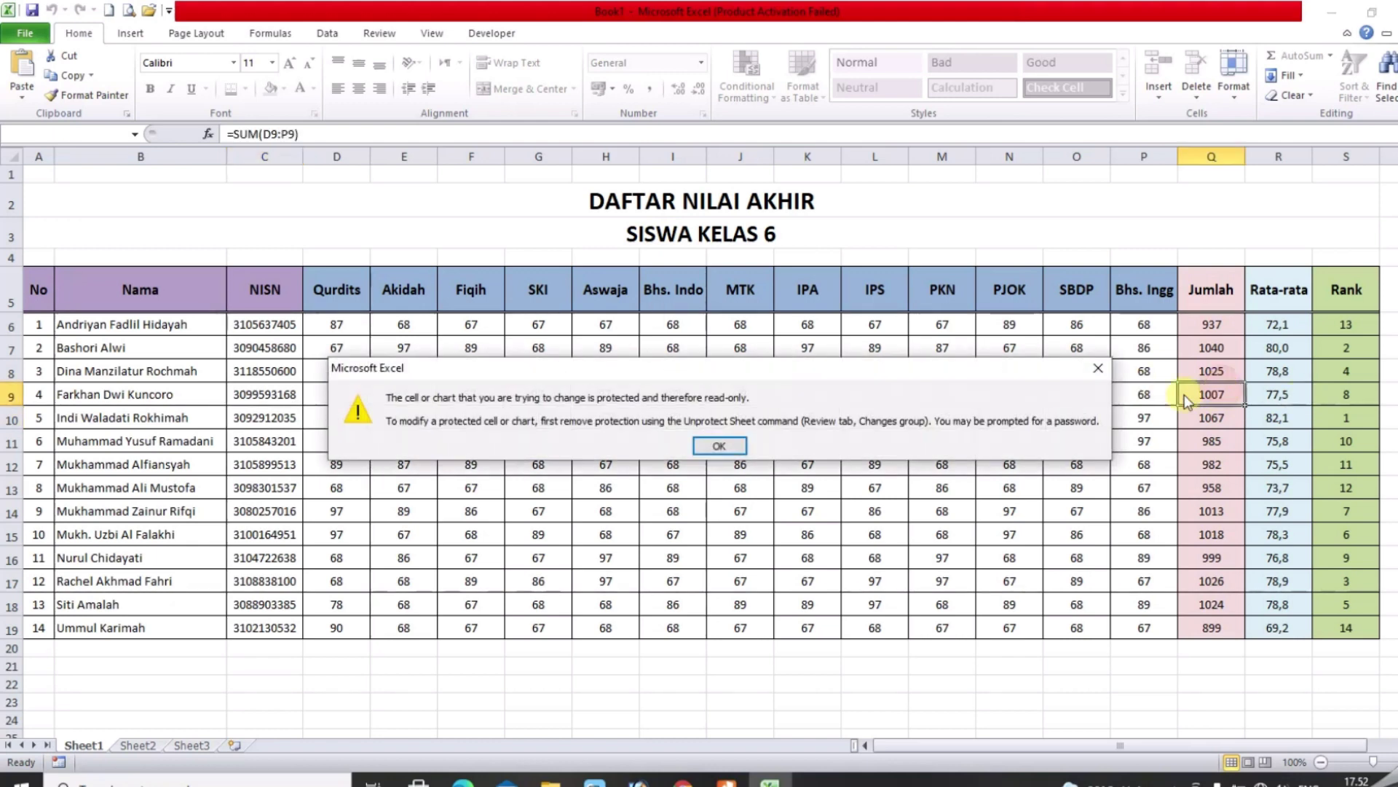
click(719, 446)
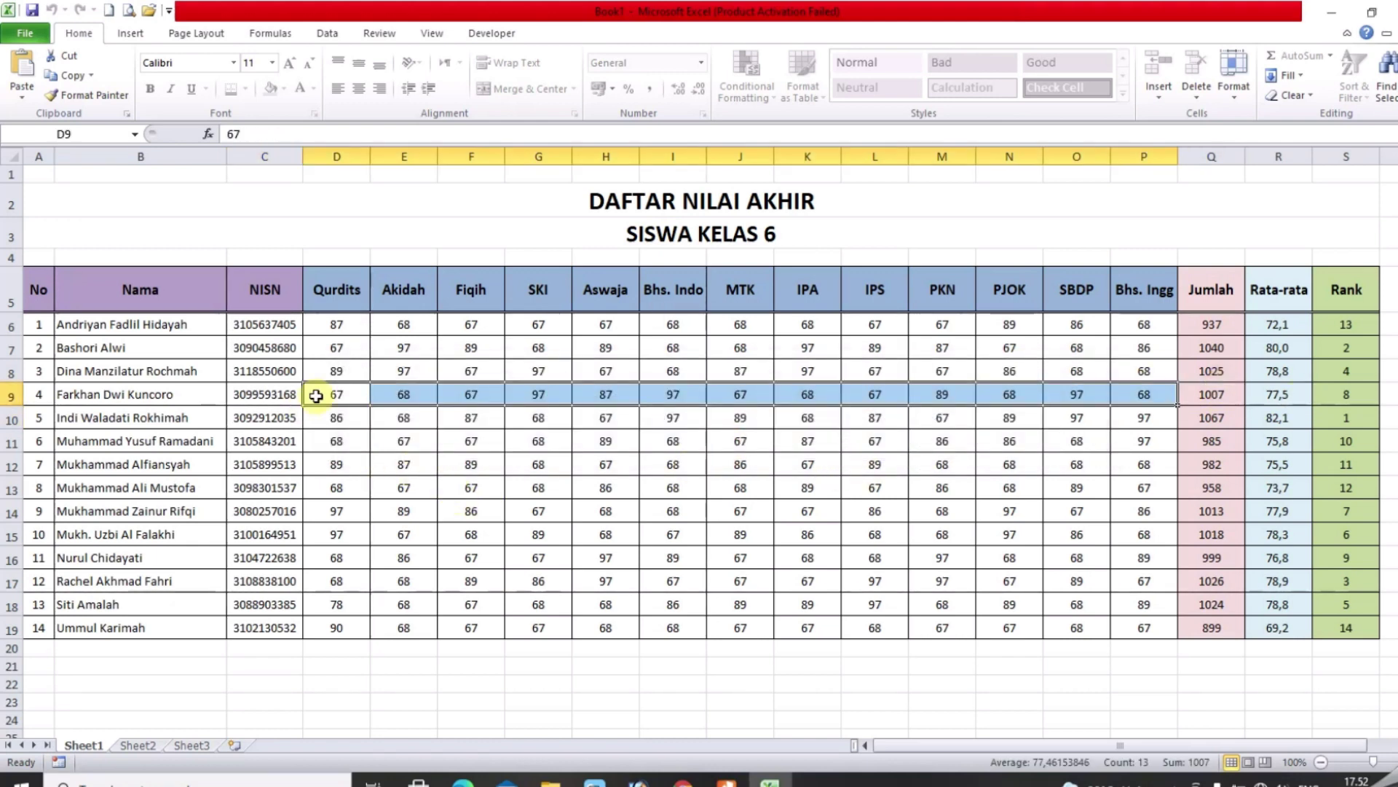
click(362, 360)
- Change the Qurdits score in D8 from 89 to 80
key(ctrl+Up)
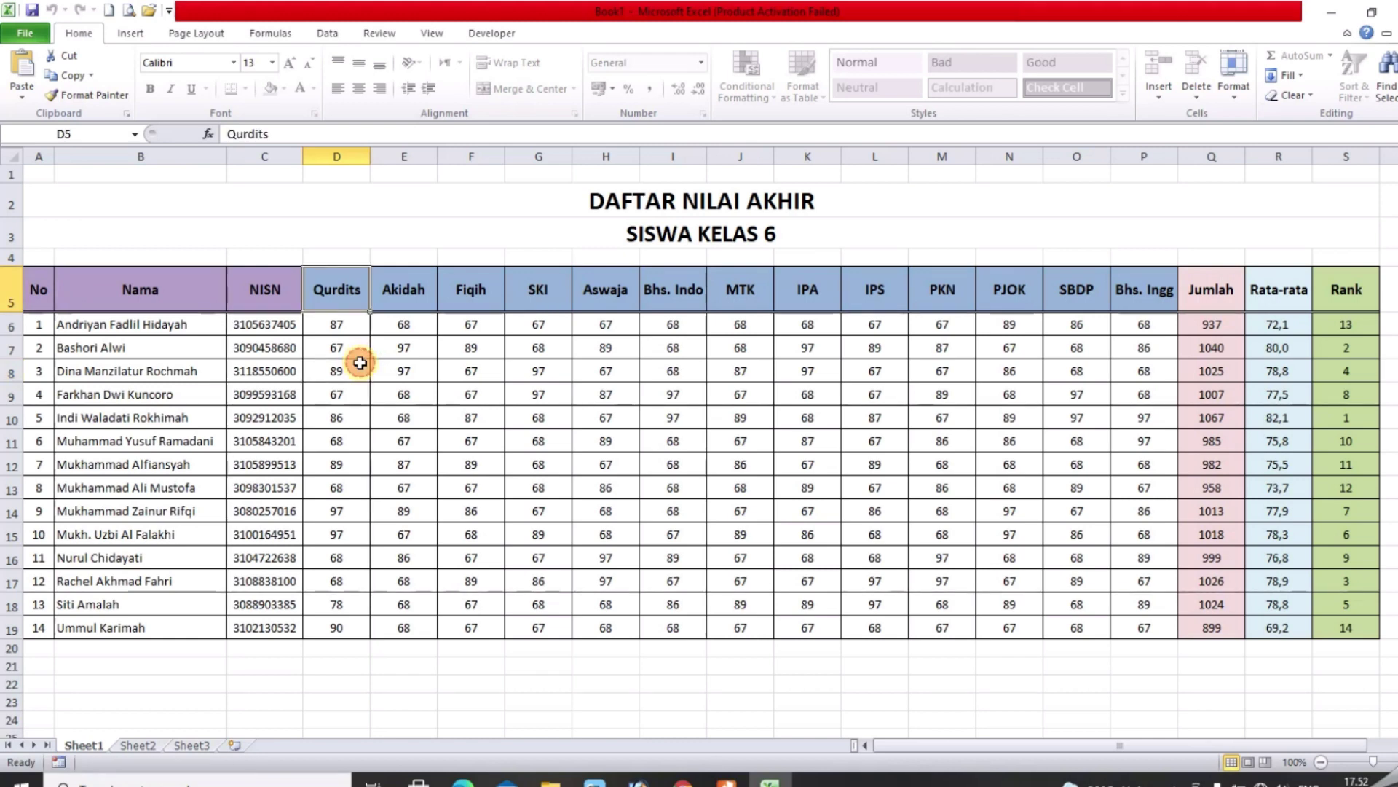
double_click(360, 363)
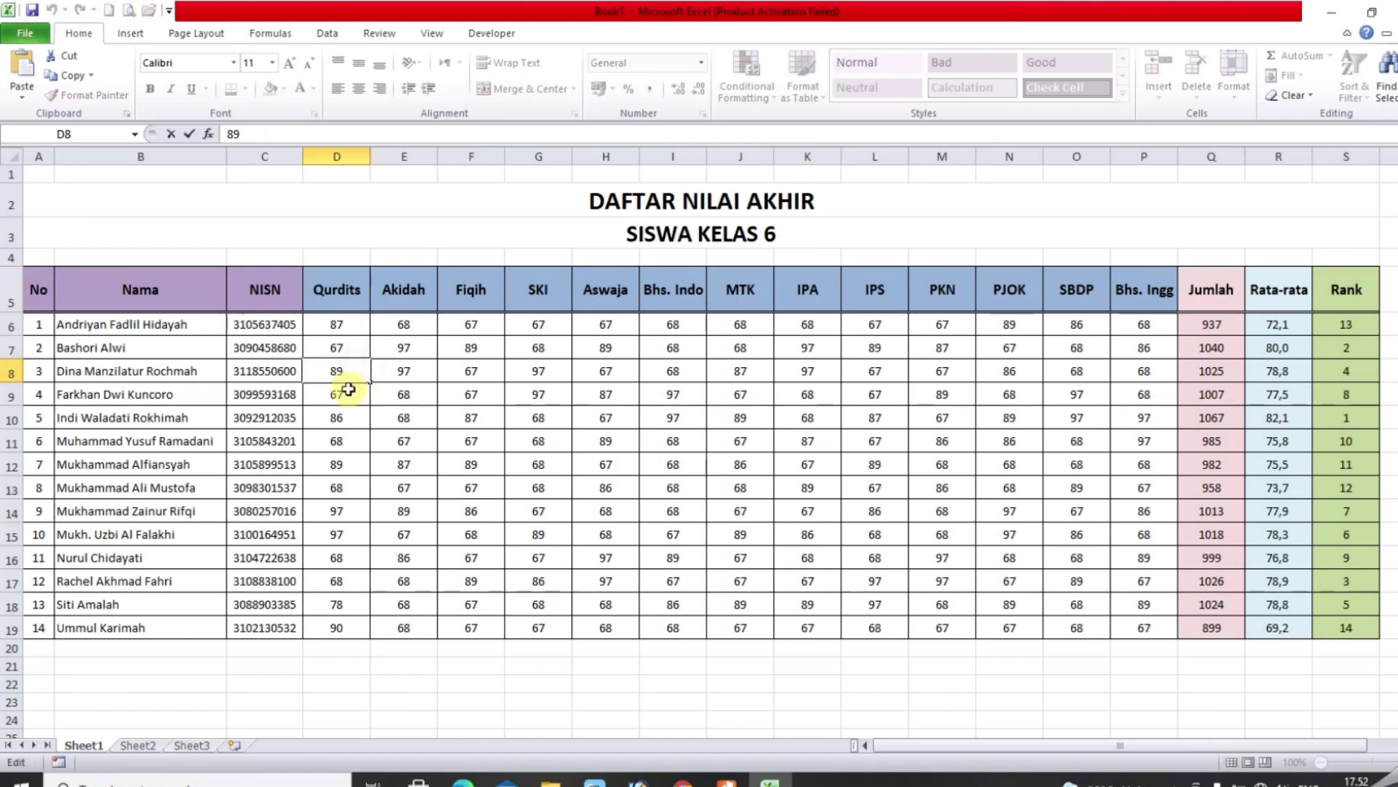
text(0)
key(Return)
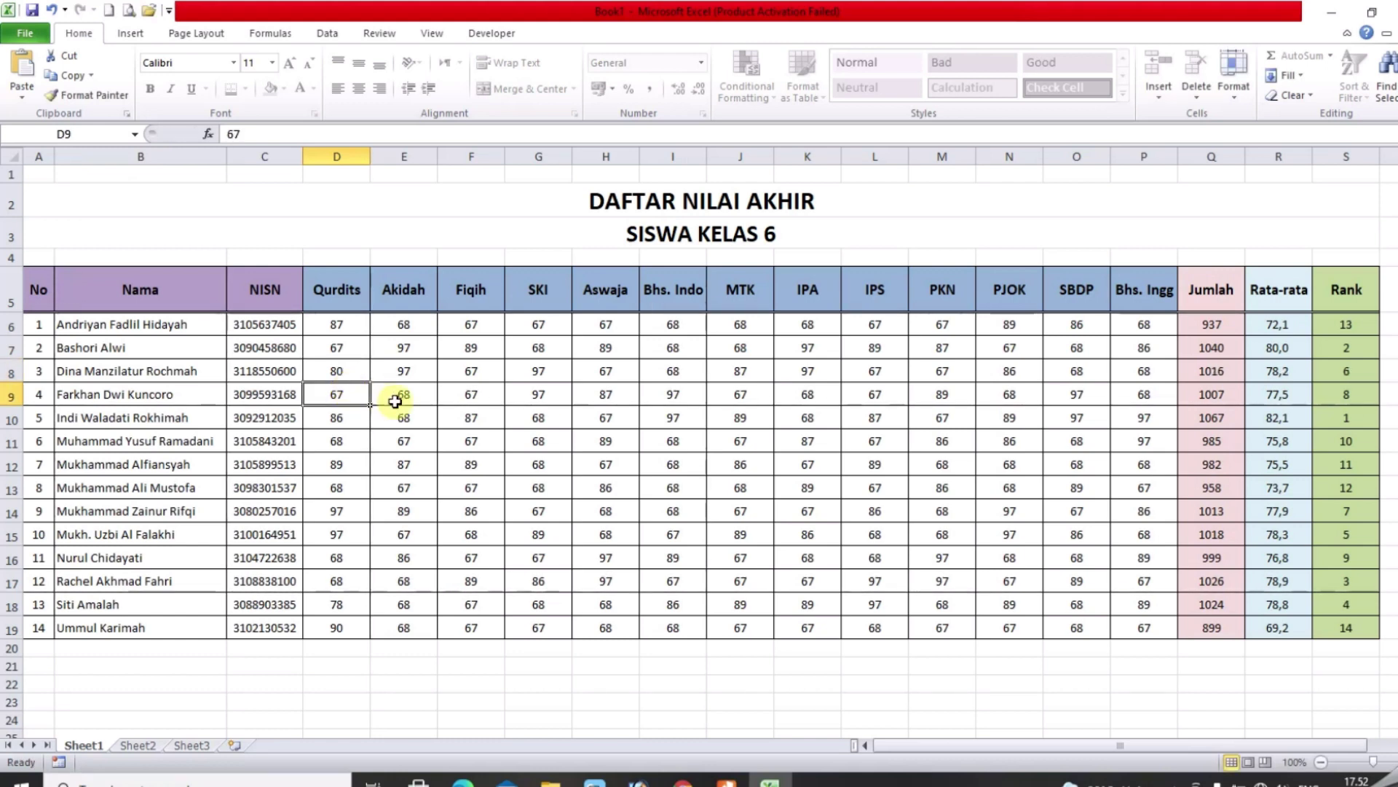
- Test editing score cells F8, H14 and K17, then select all scores D6:P19
double_click(451, 368)
double_click(605, 512)
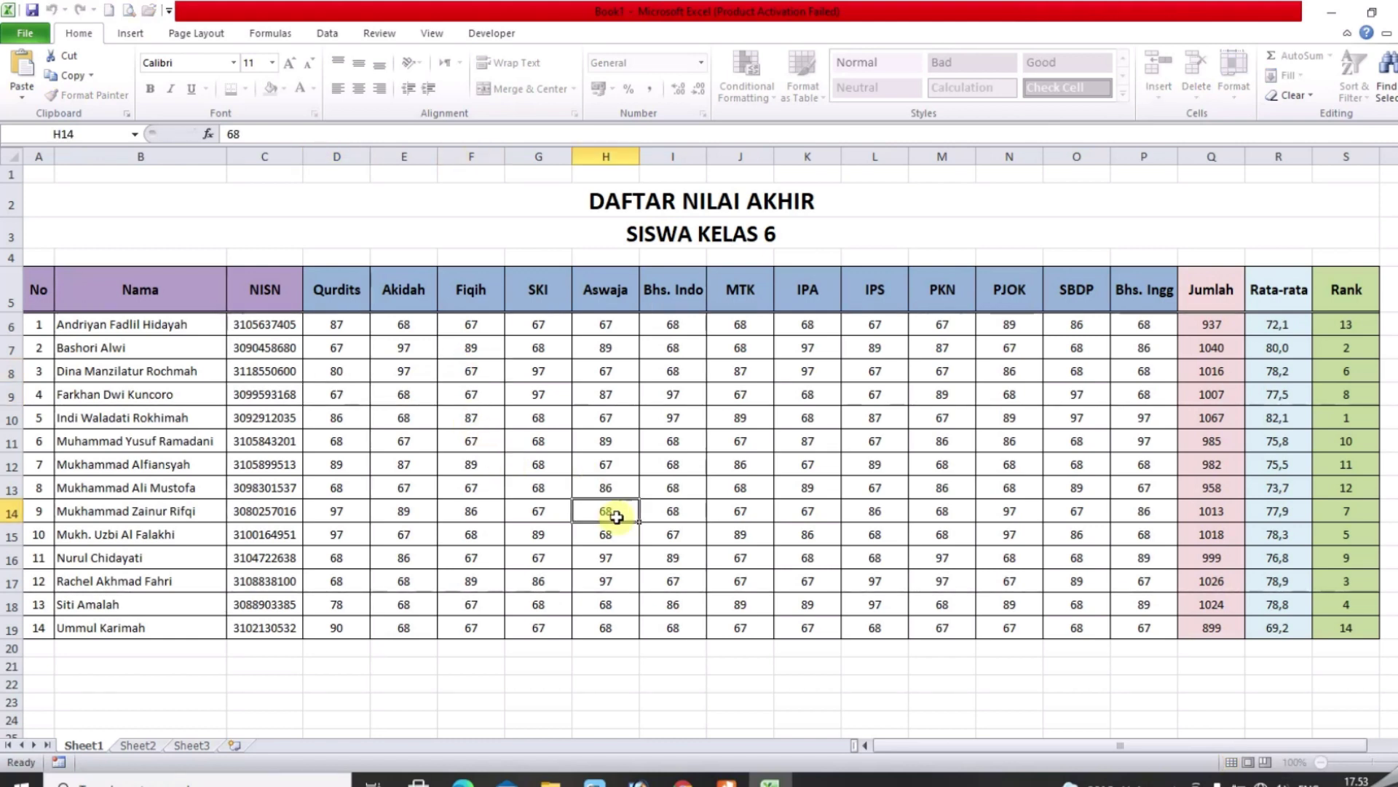
double_click(809, 581)
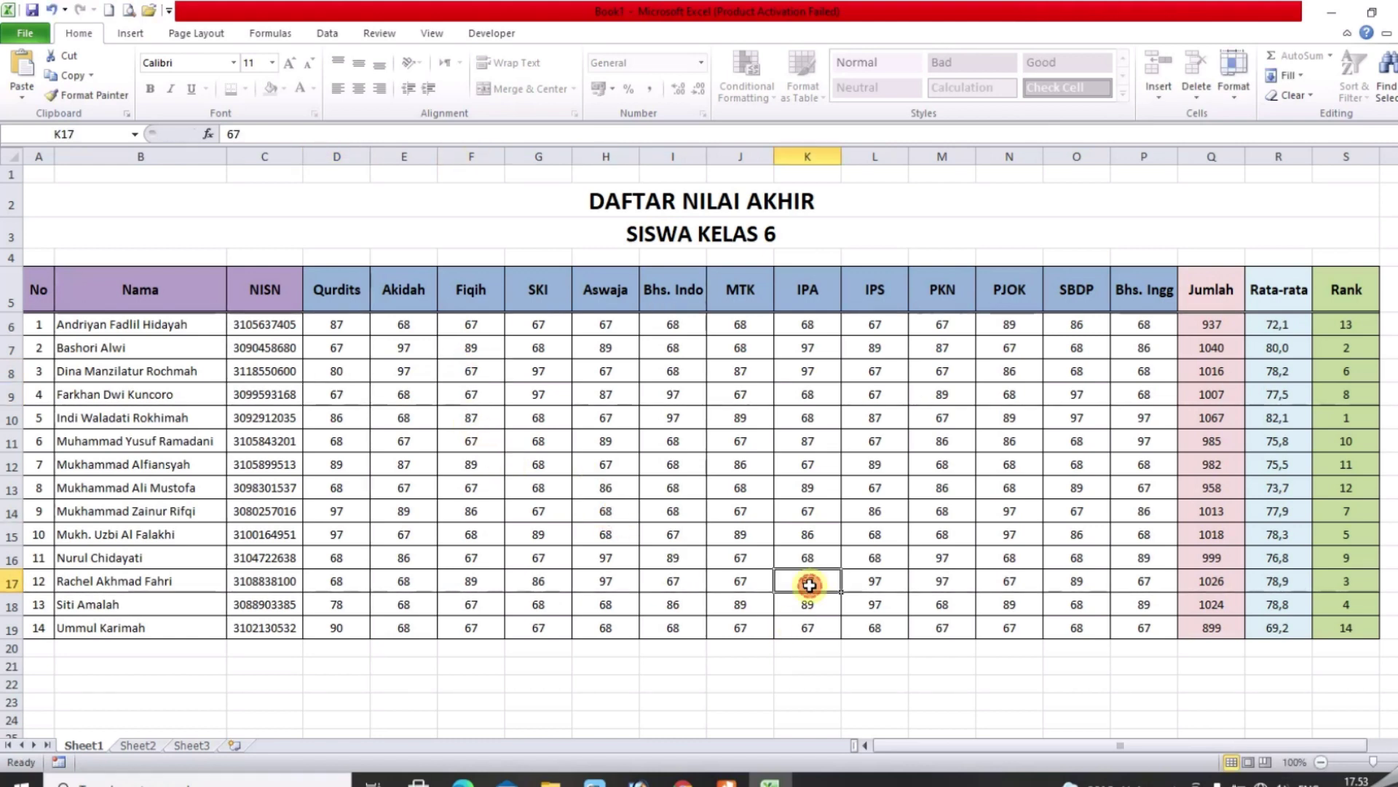
click(903, 556)
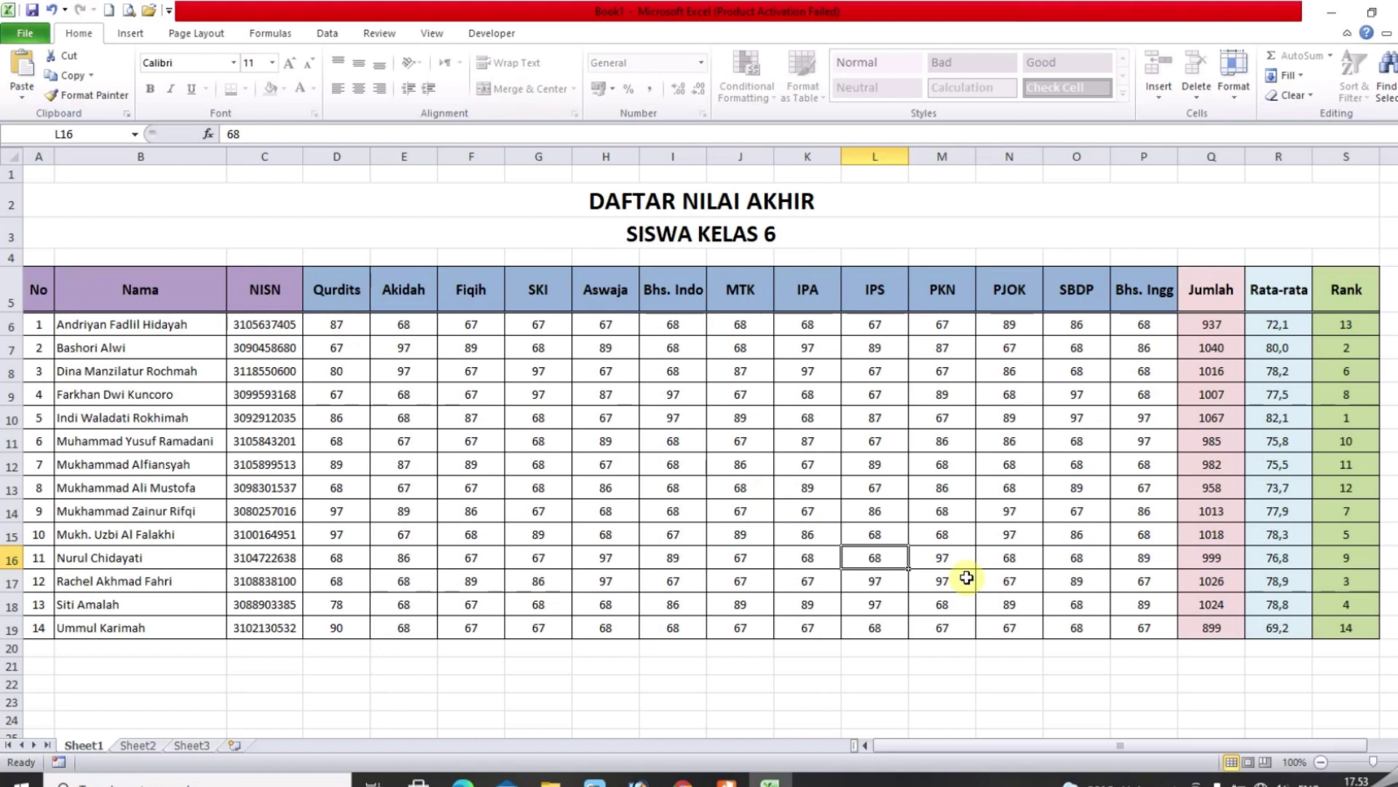
drag(336, 324, 1122, 620)
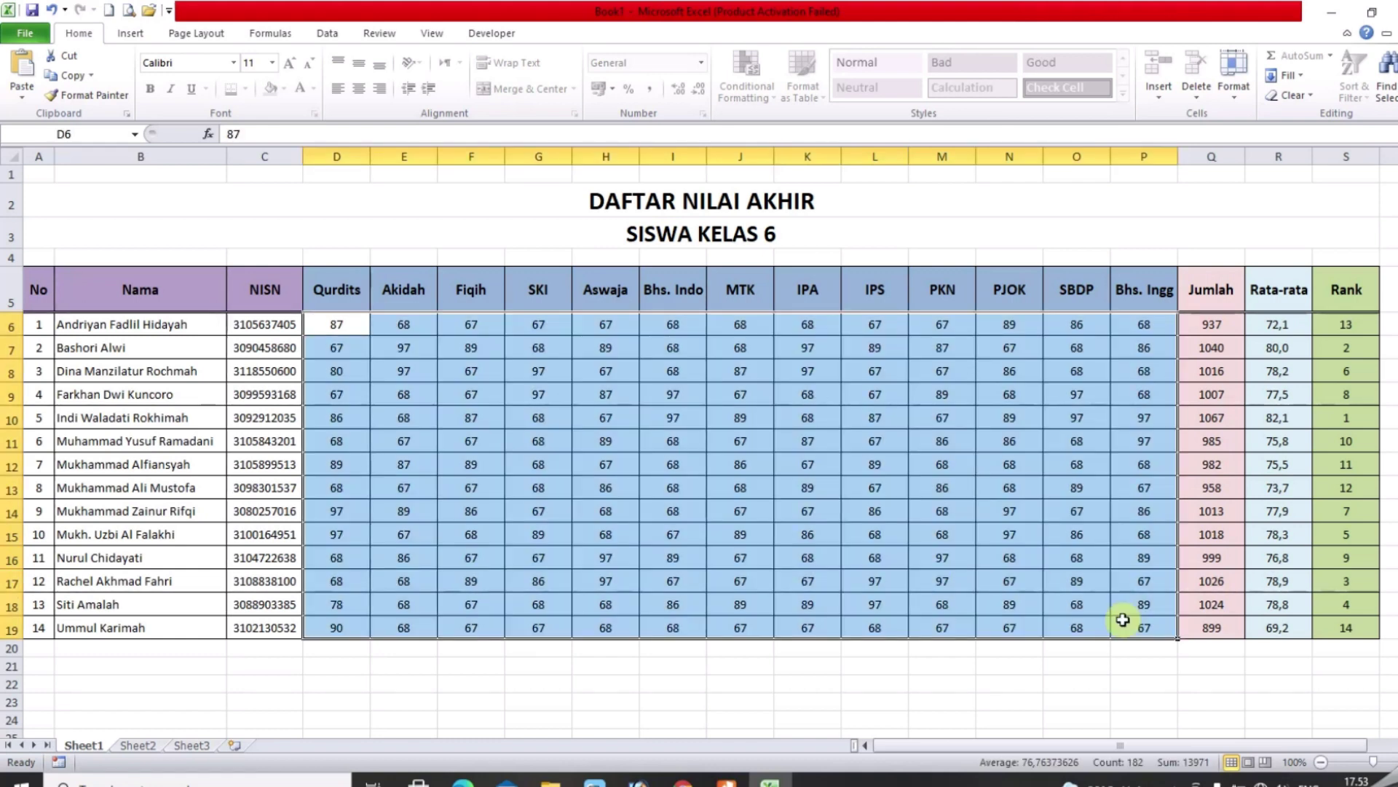